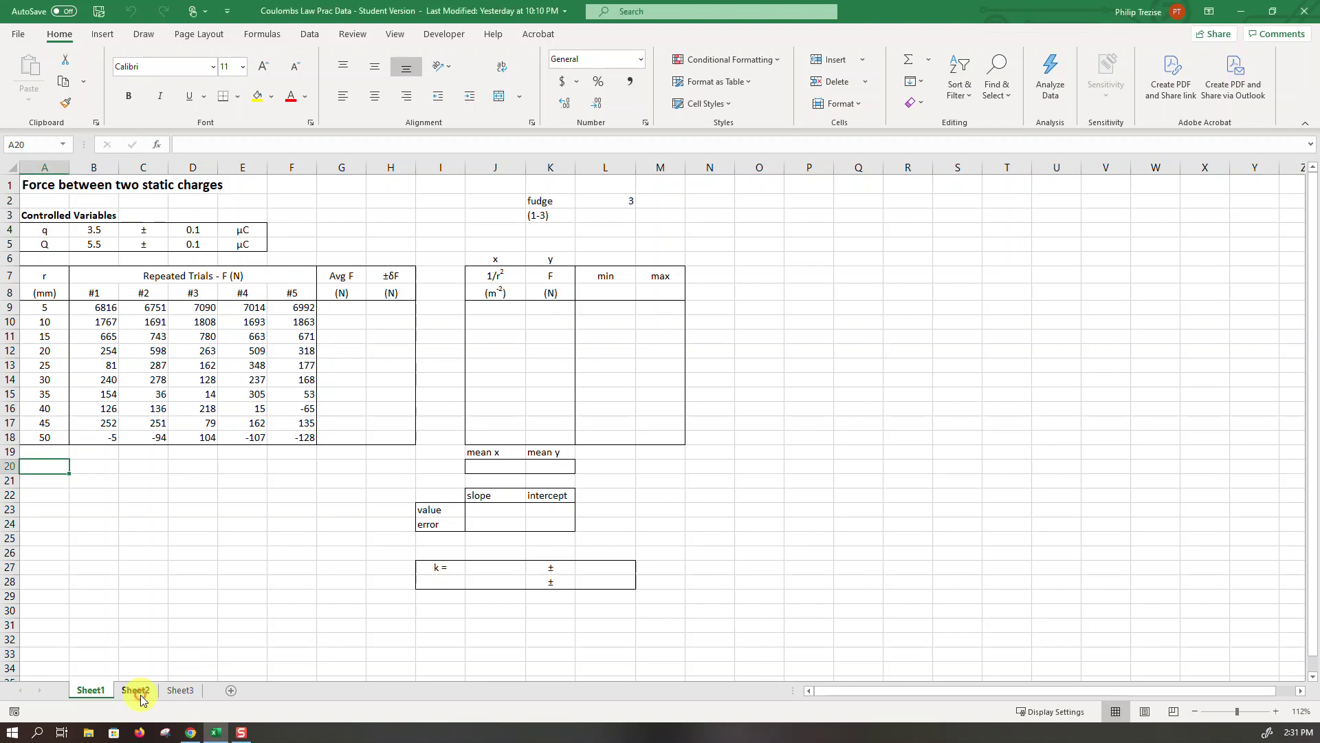
- Review the Coulomb's Law linearisation notes on Sheet2 and return to the data on Sheet1
left_click(136, 691)
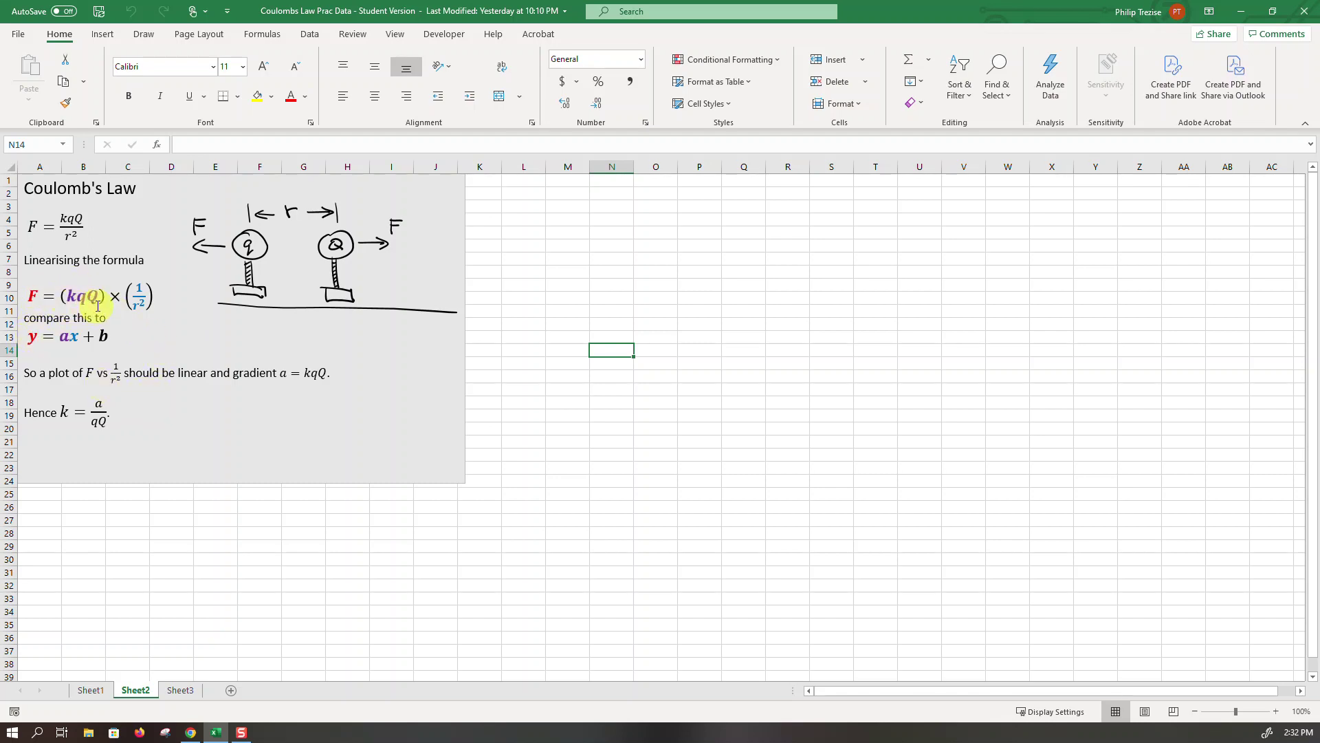
left_click(90, 689)
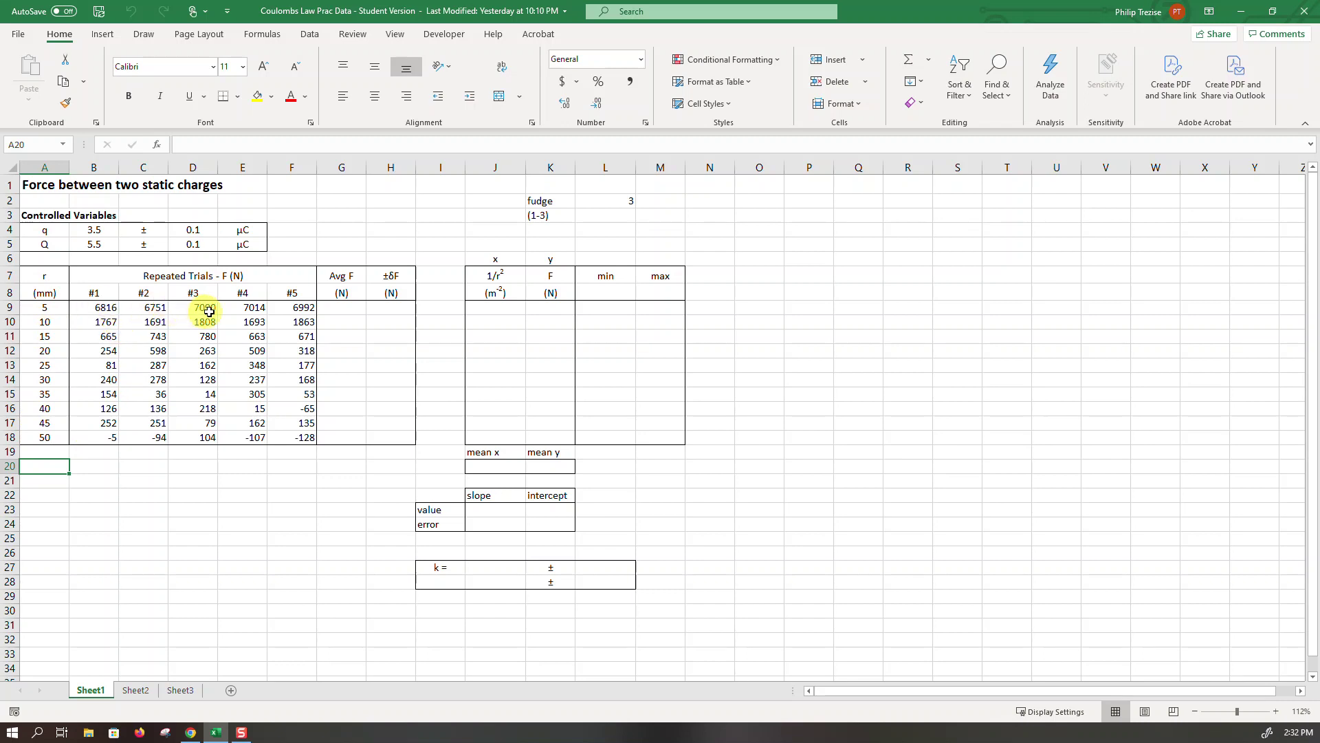
- Calculate the average force of the five trials for r = 5 mm in G9 with =AVERAGE(B9:F9)
left_click(351, 308)
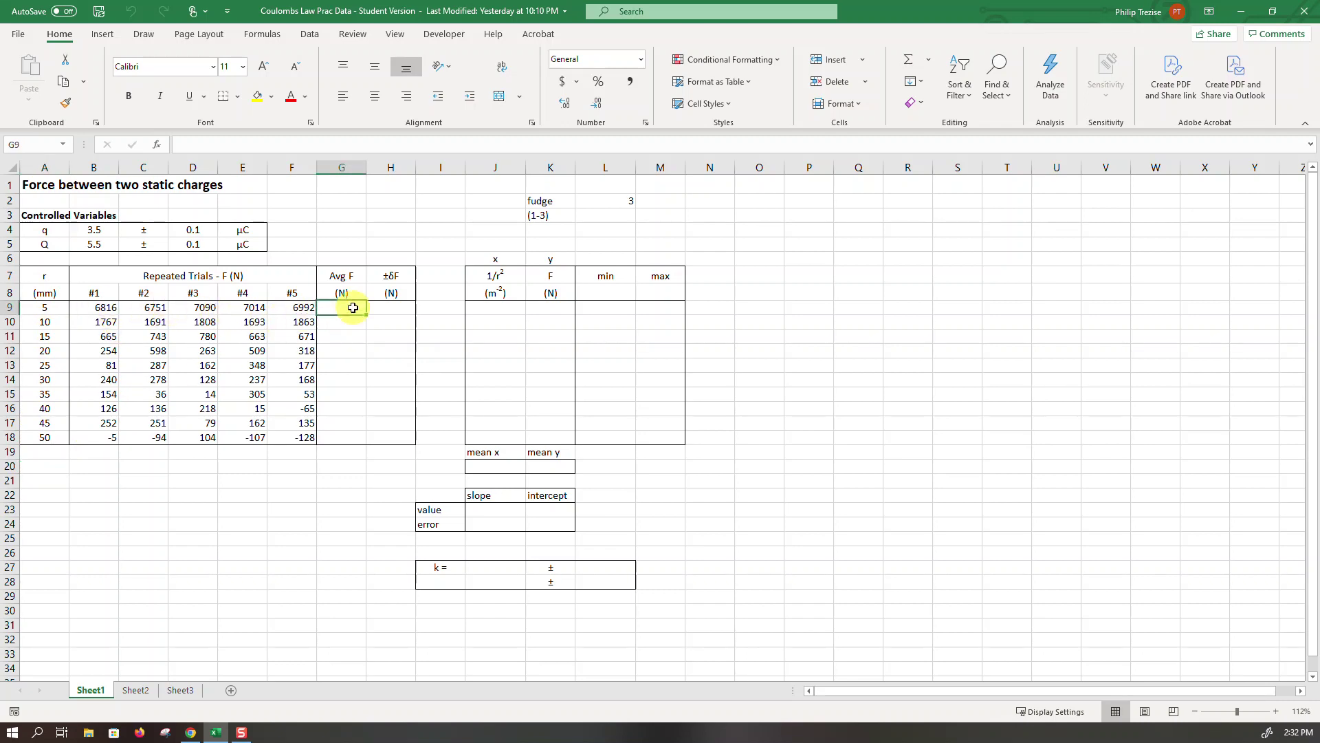
type("=")
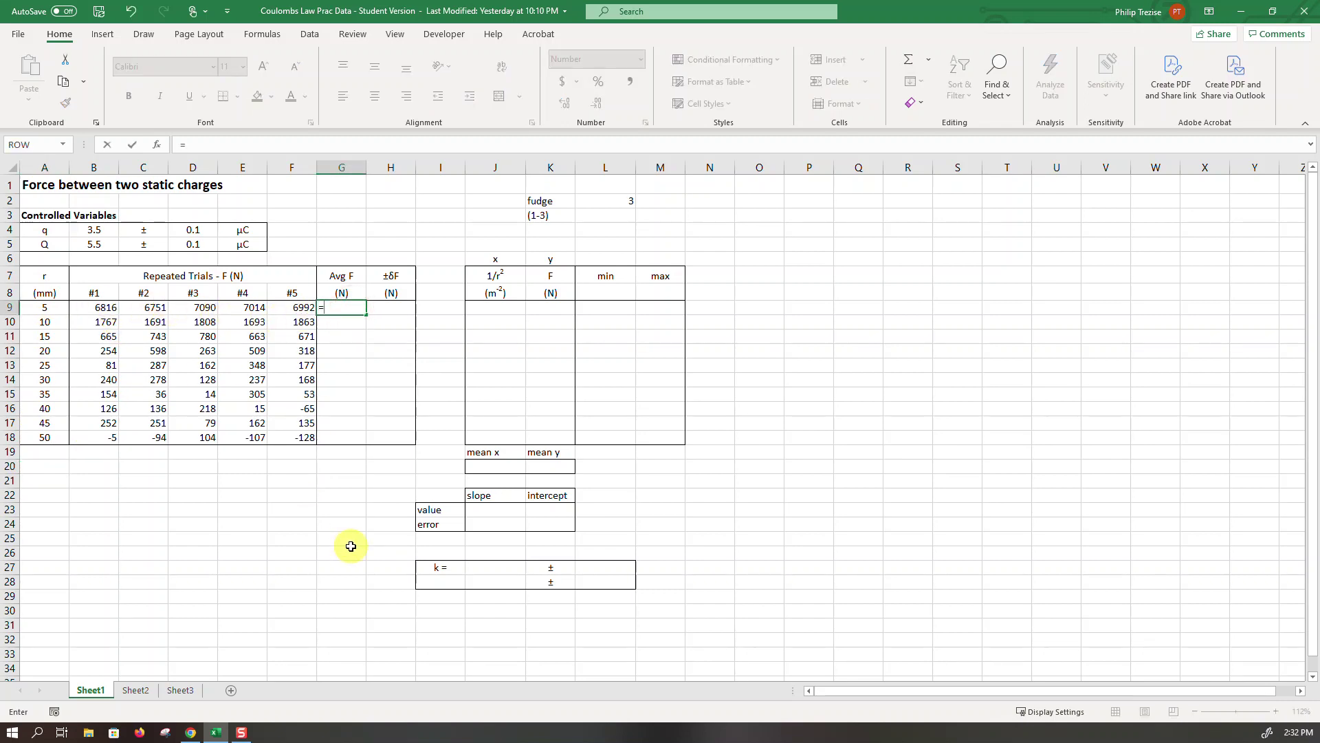
type("average")
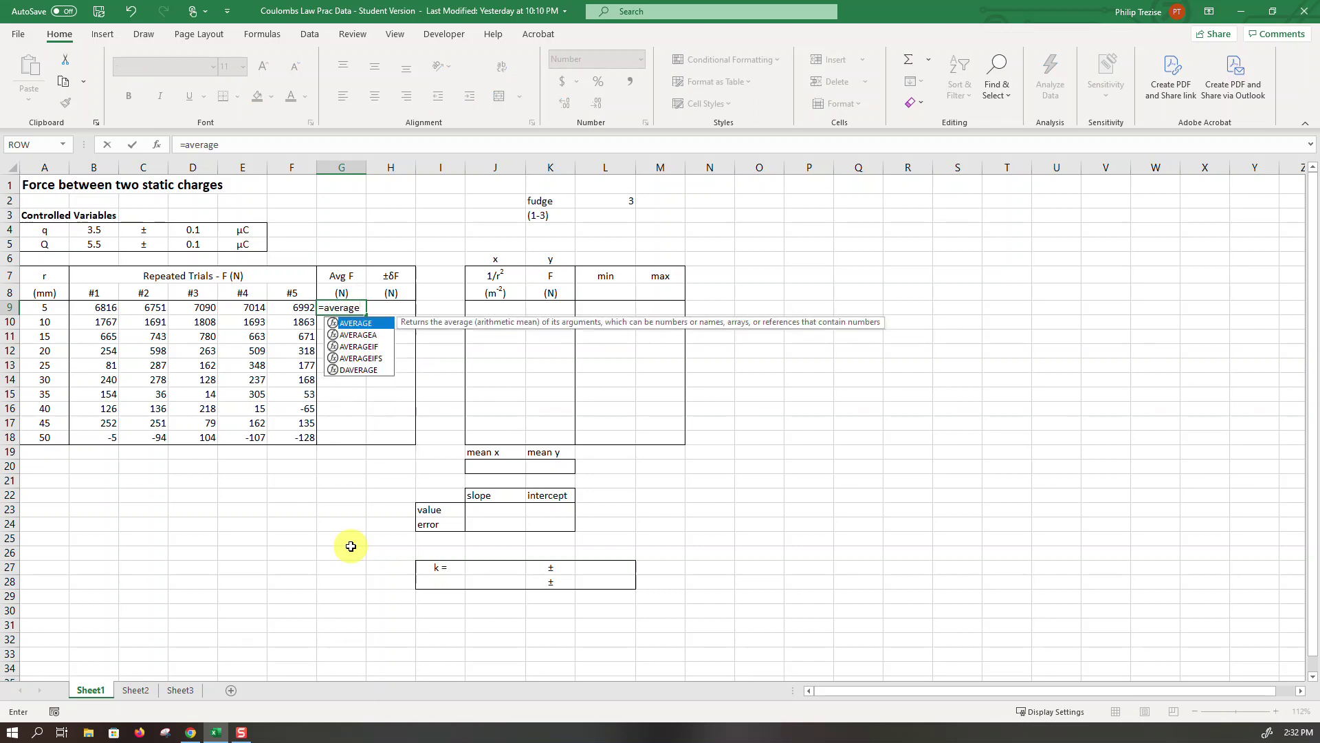
type("(")
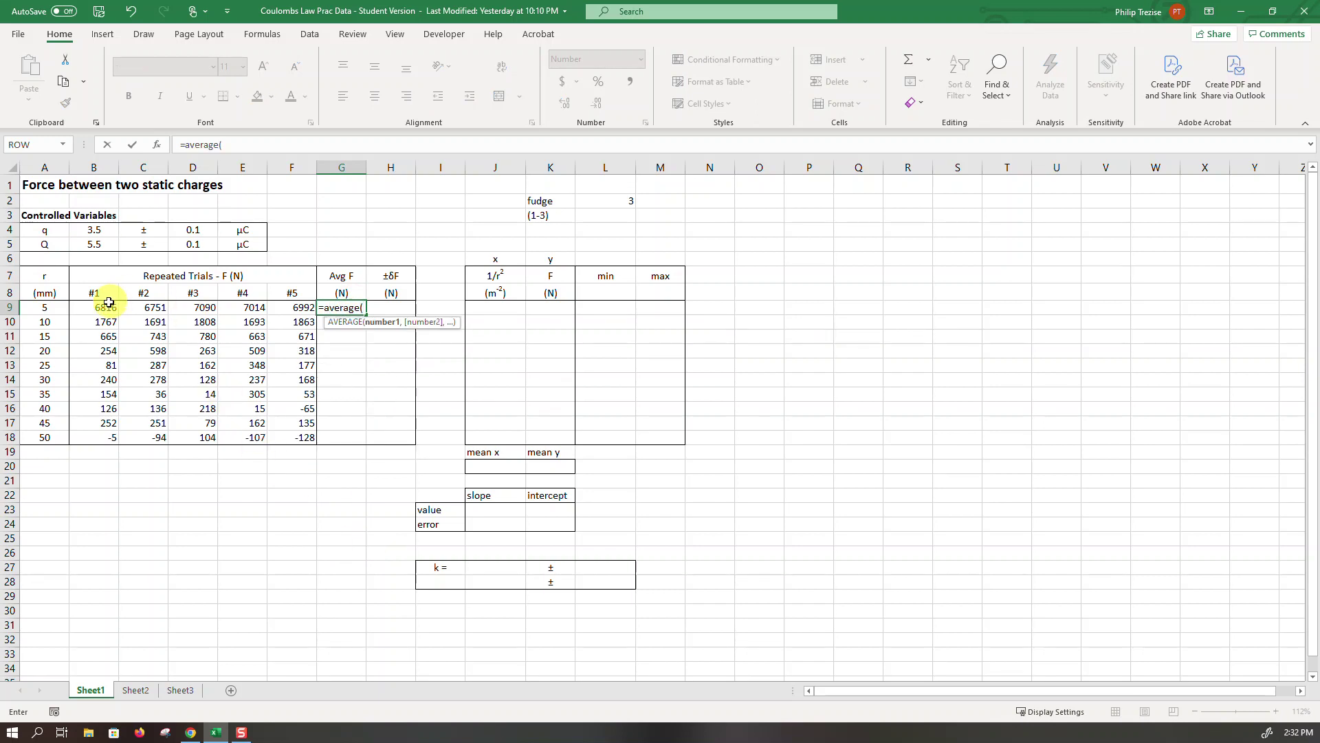
left_click_drag(94, 307, 293, 308)
type(")")
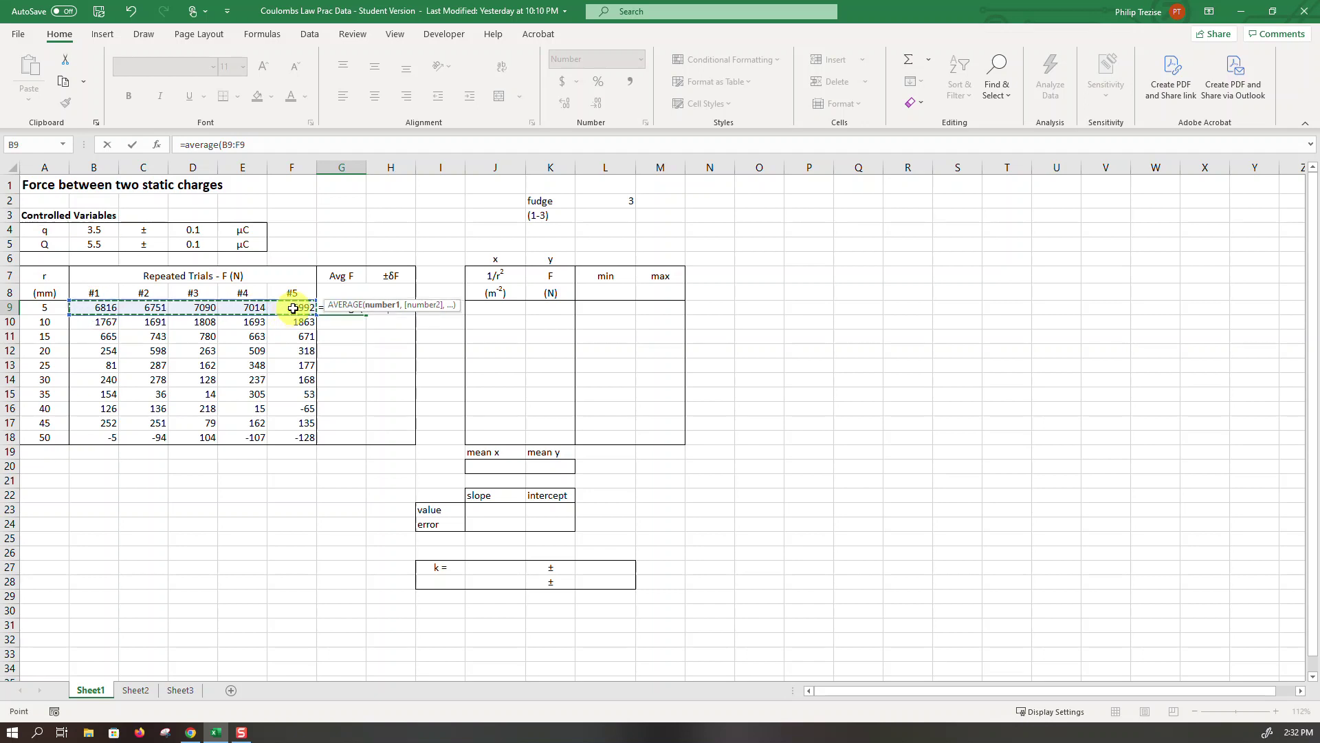
key("Return")
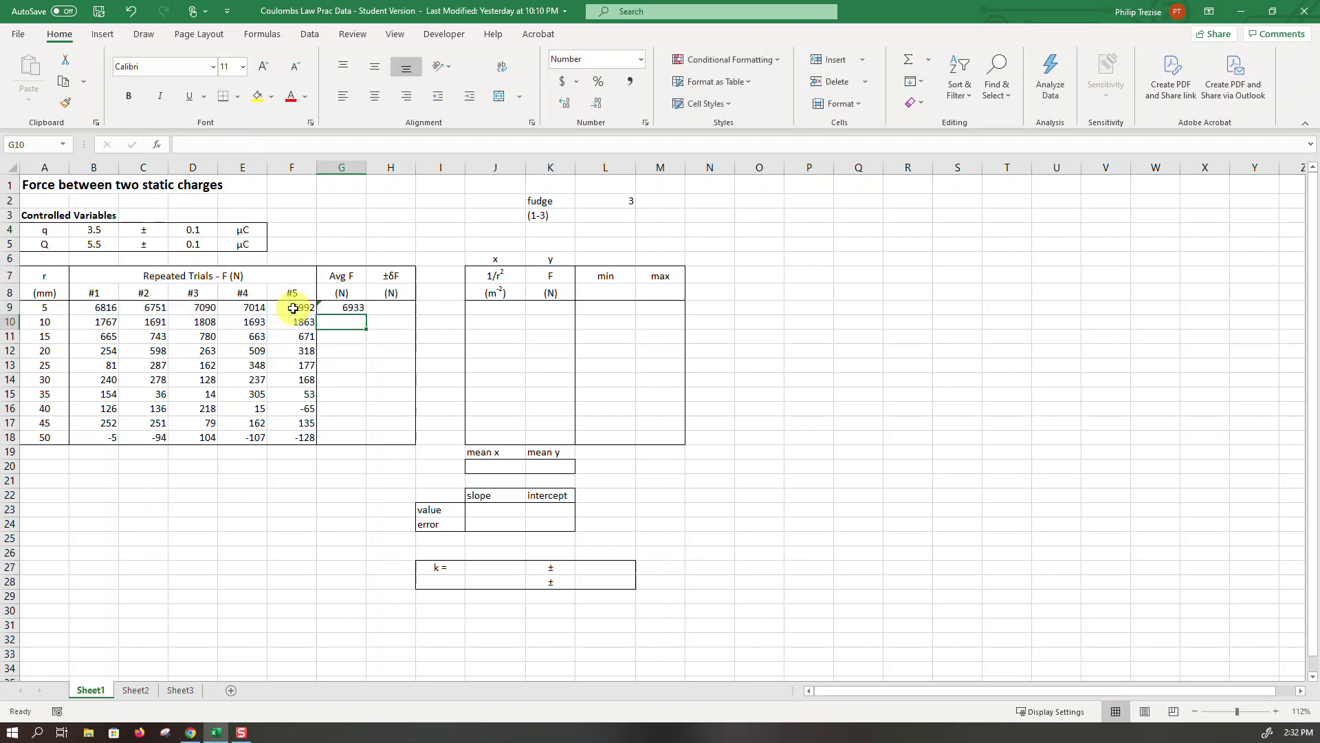
- Calculate the force uncertainty in H9 as half the range of the trials with =(MAX(B9:F9)-MIN(B9:F9))/2
left_click(396, 307)
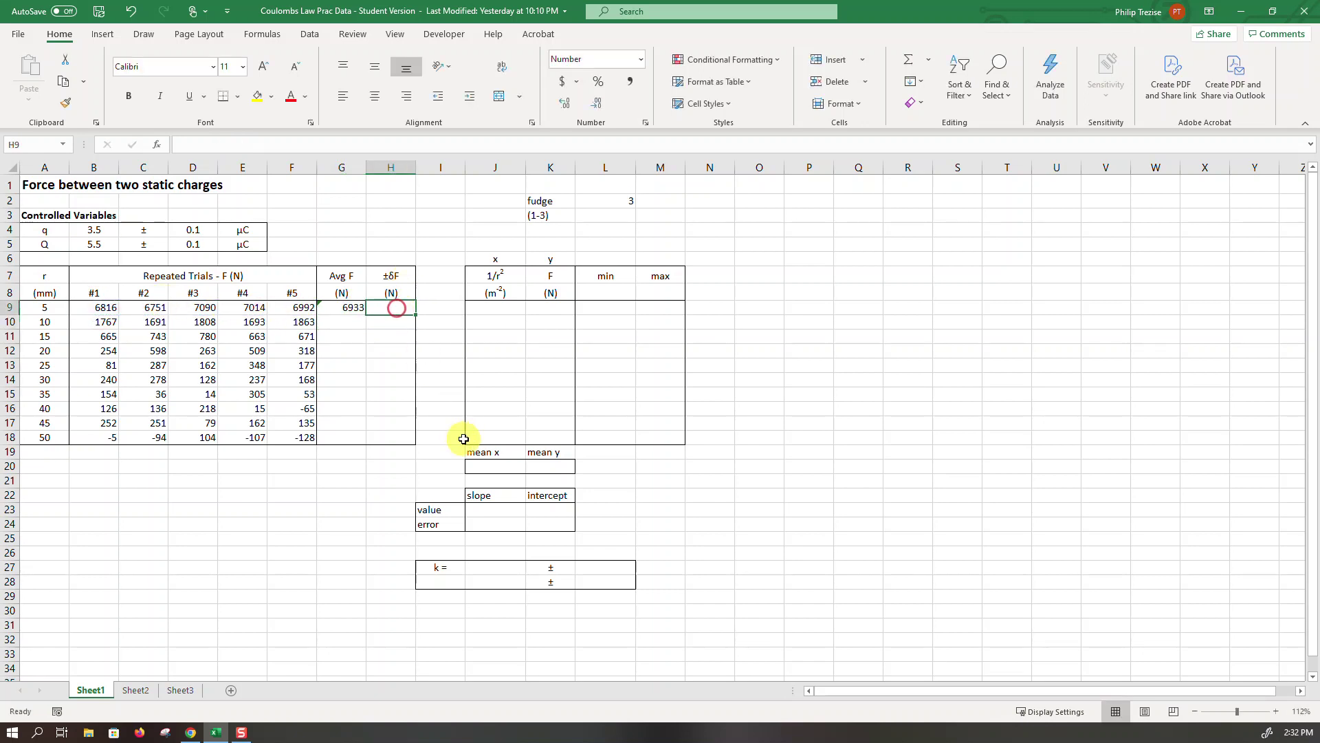
type("=")
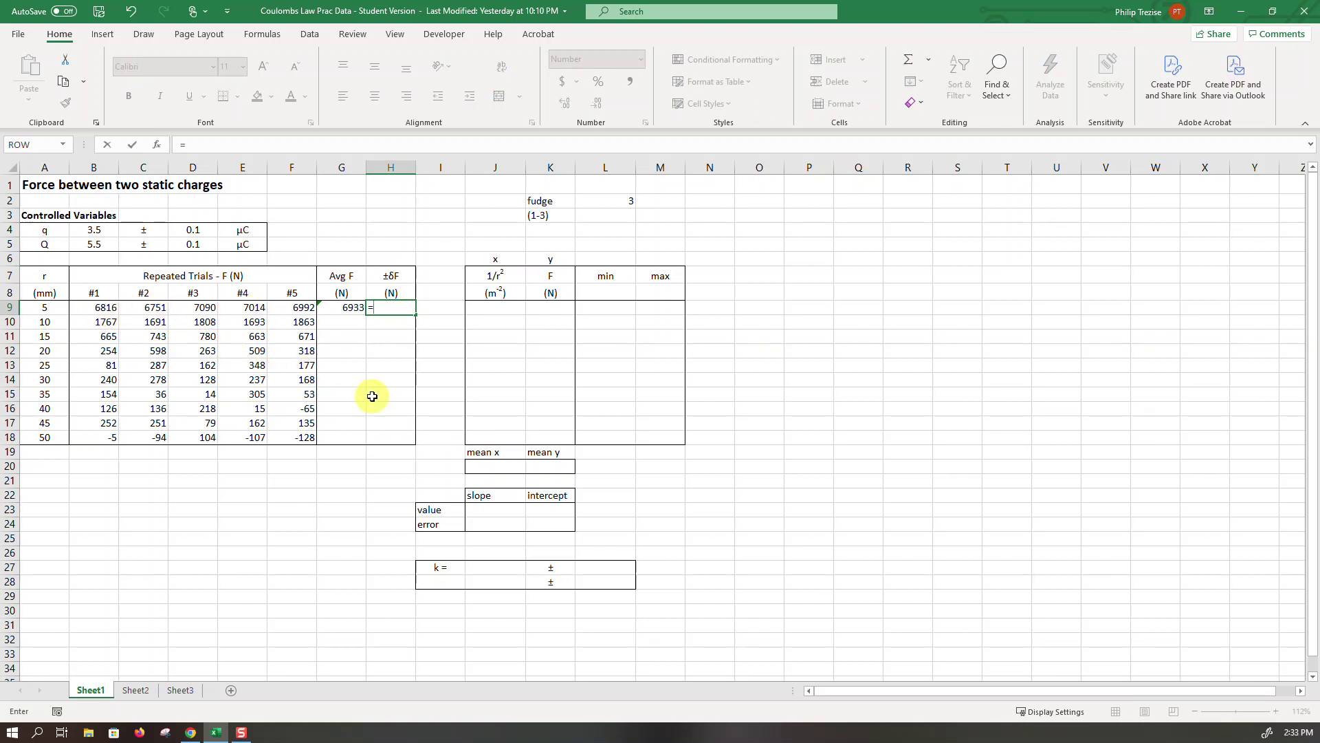
type("(max(")
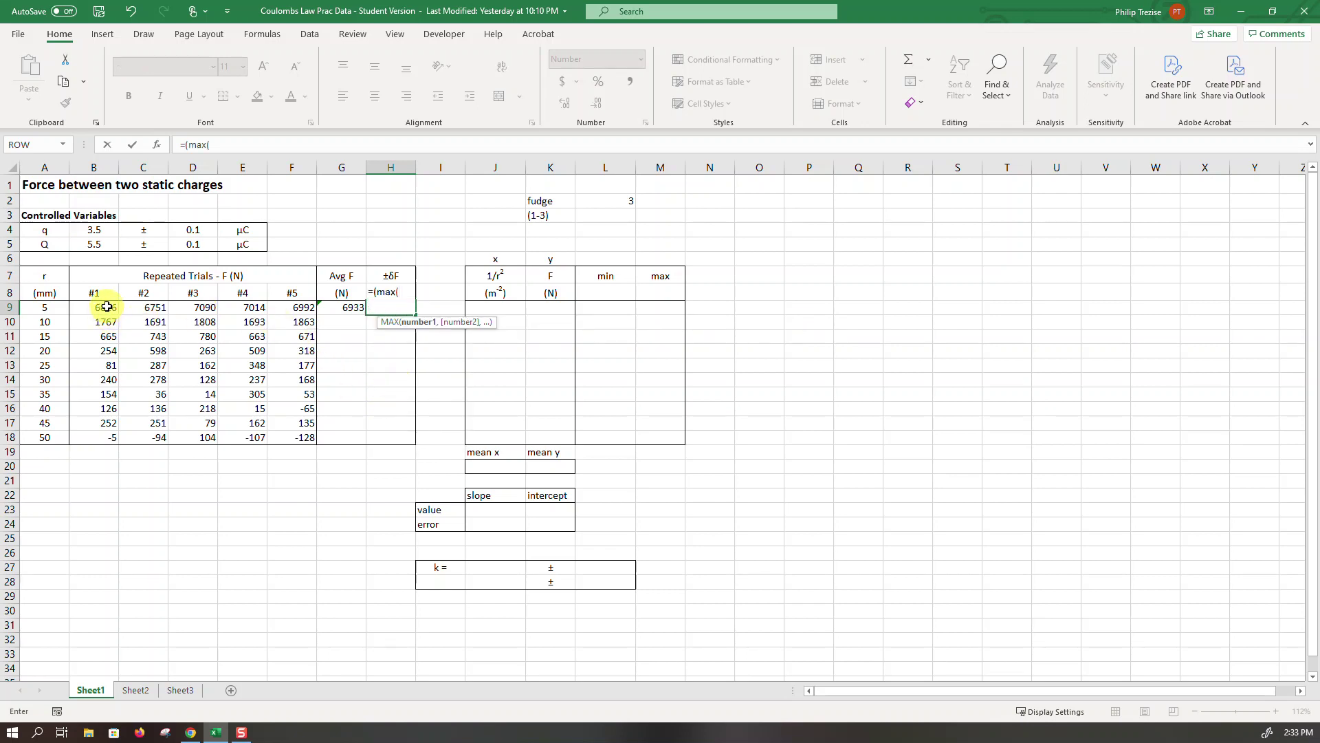
left_click_drag(106, 307, 276, 307)
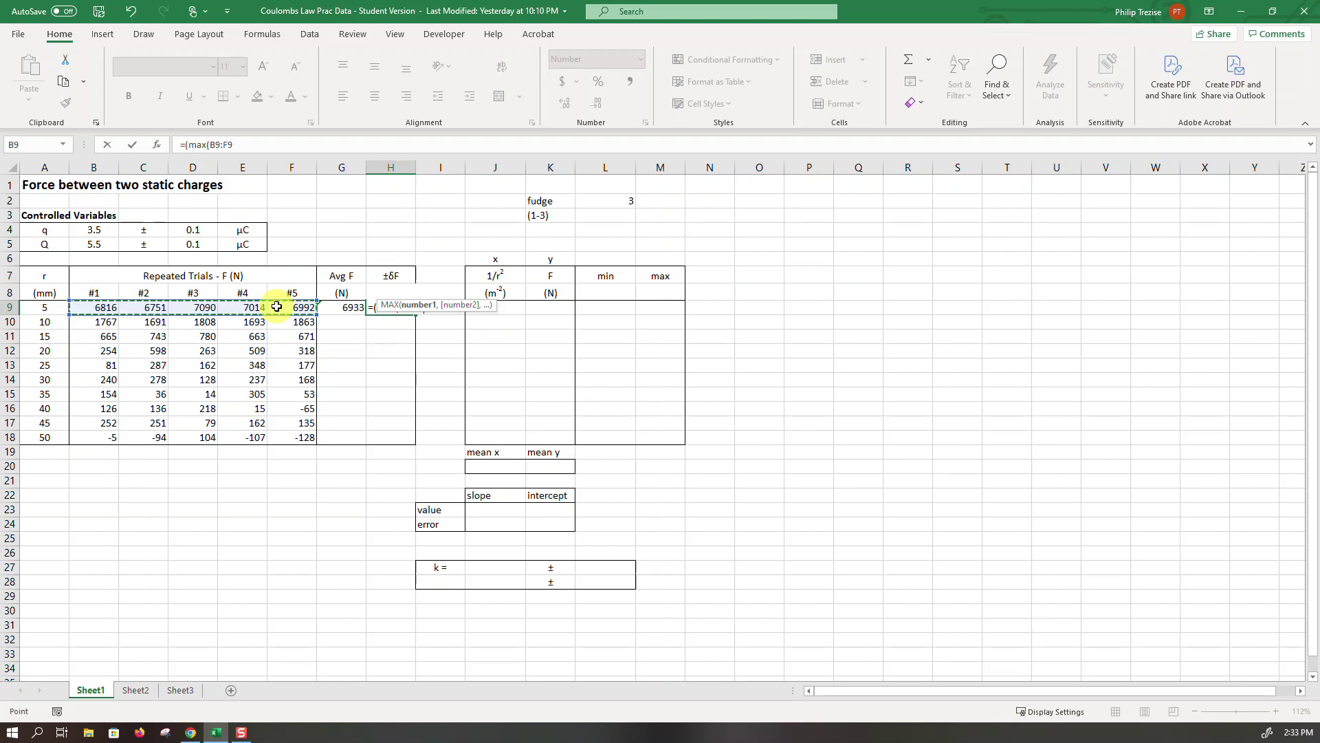
type(")")
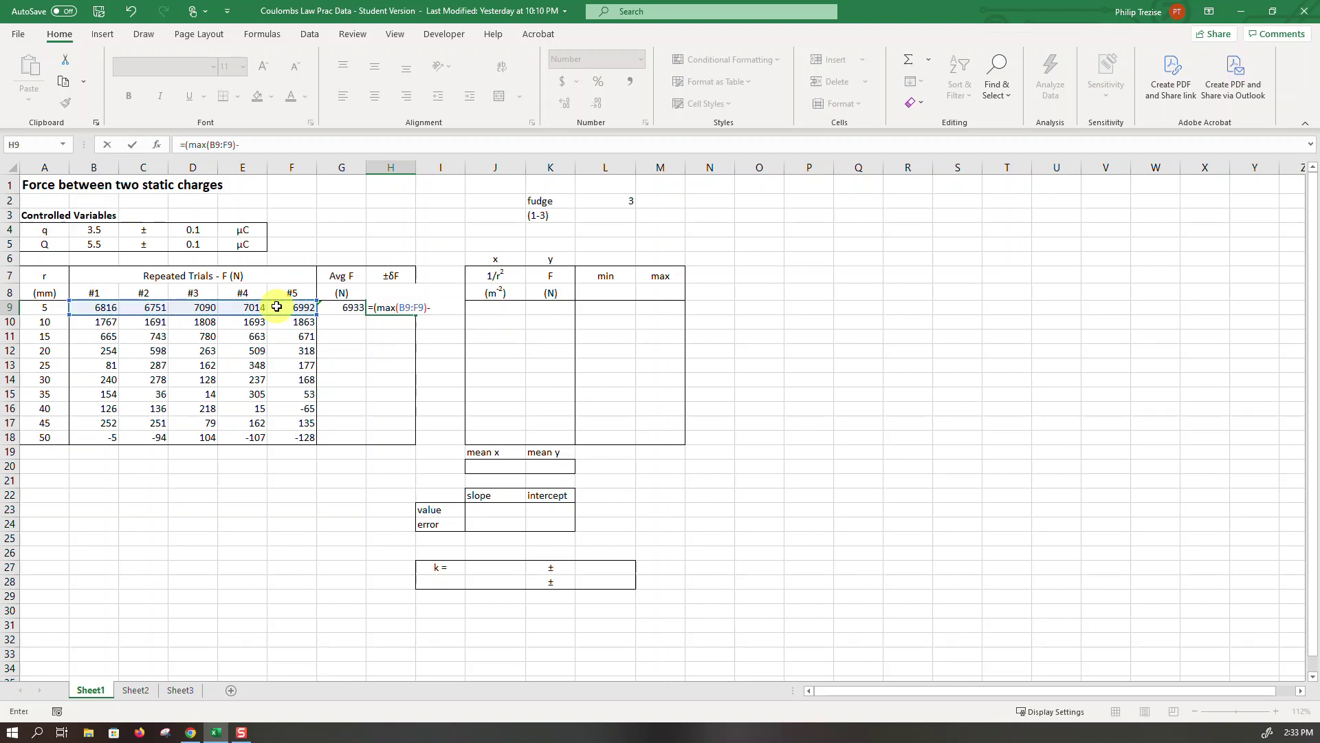
type("-min(")
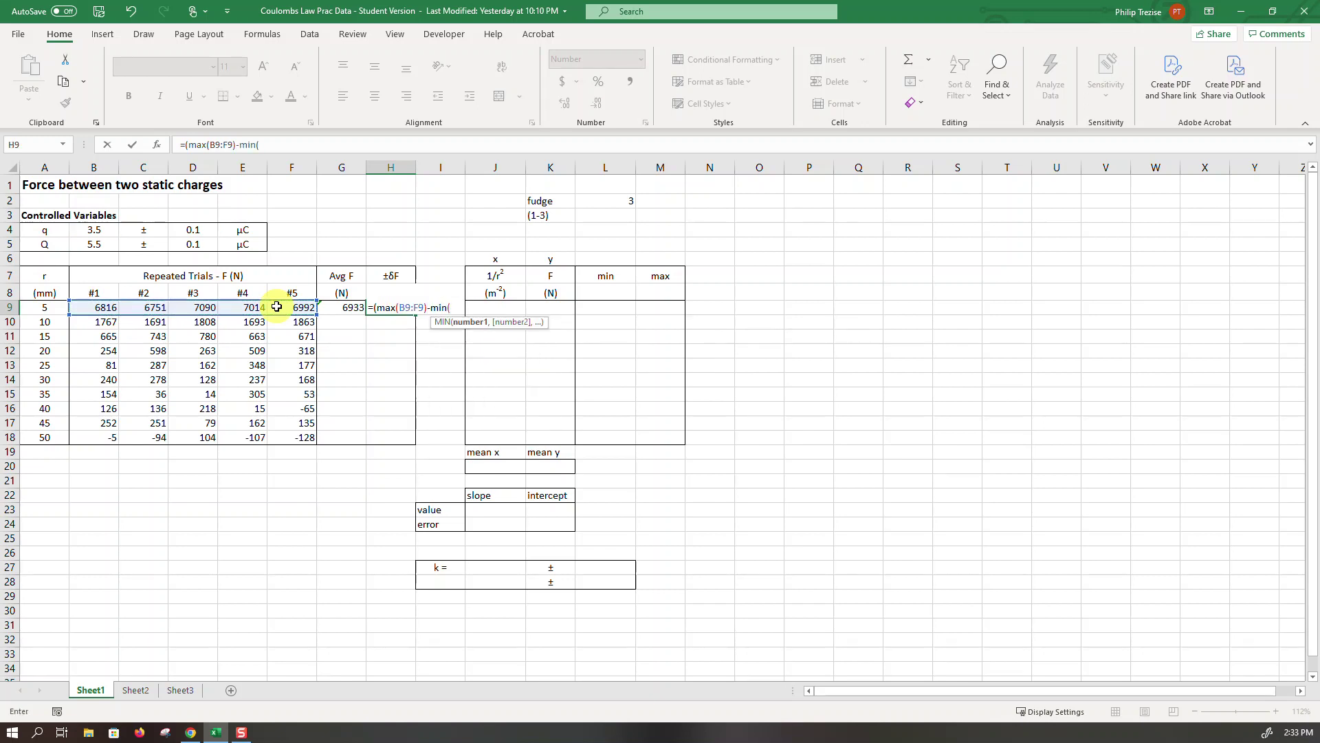
left_click_drag(94, 302, 273, 313)
type(")")
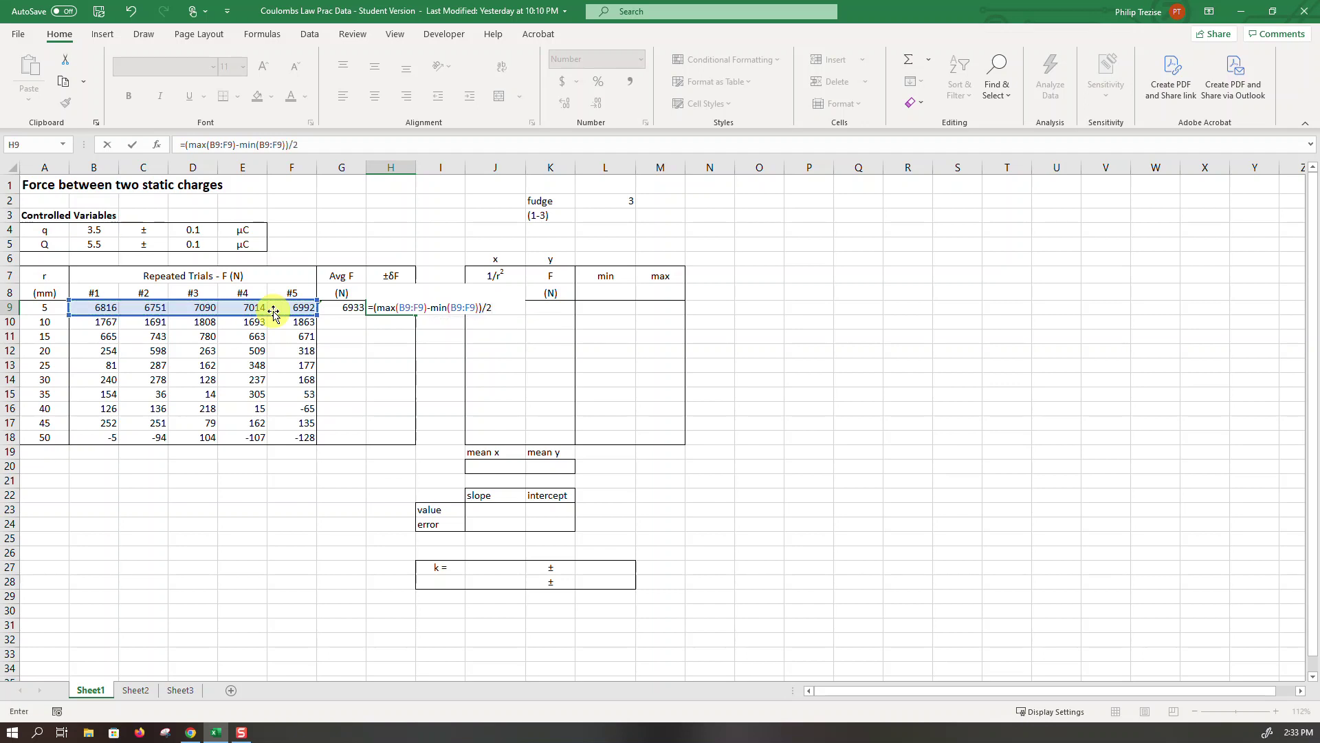
type(")/2")
key("Return")
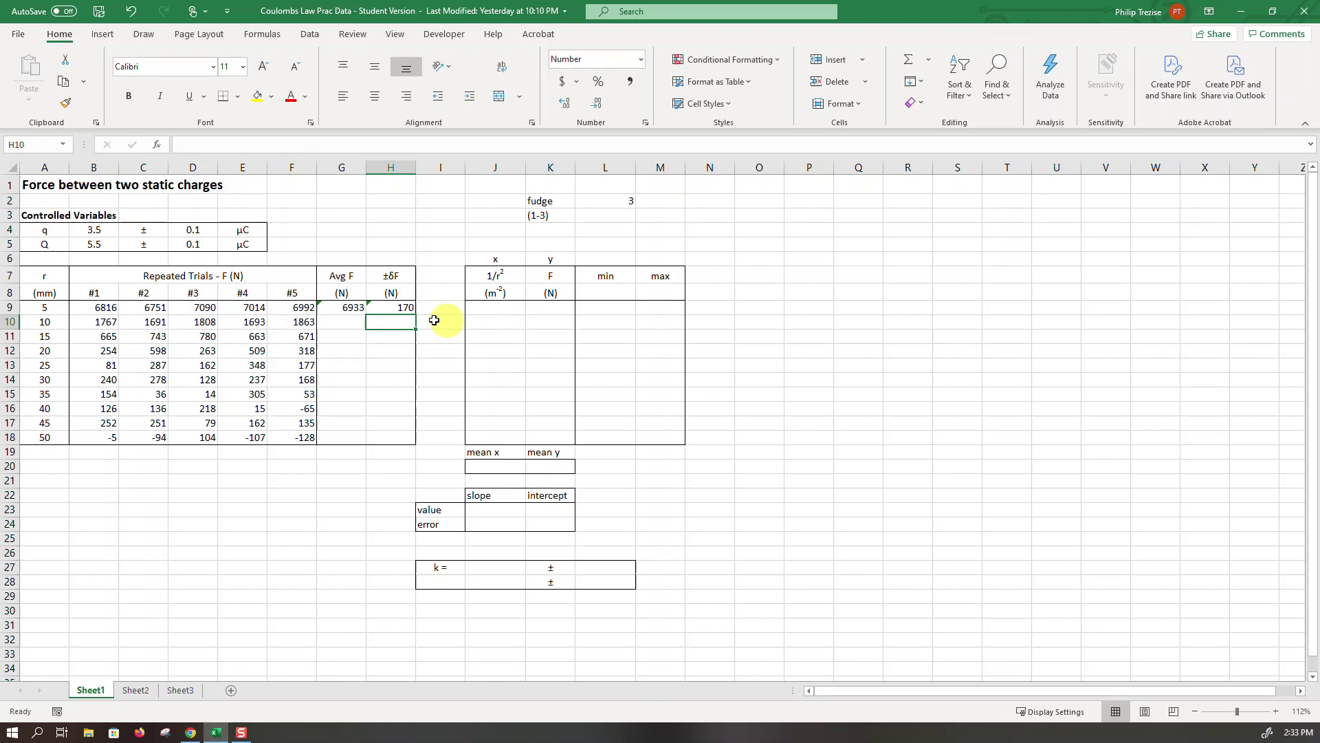
- Copy the average and uncertainty formulas from G9:H9 into G10:H18, pasting formulas only
left_click_drag(348, 310, 369, 306)
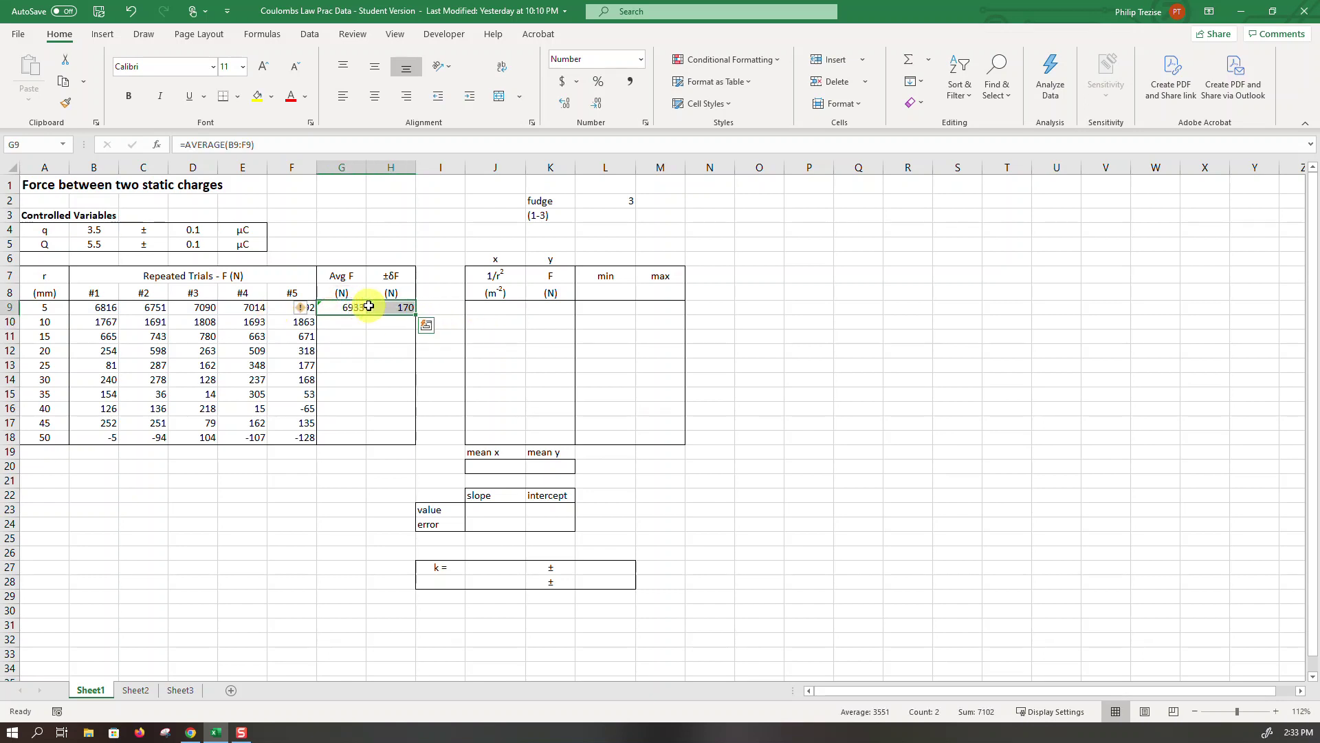
key("ctrl+c")
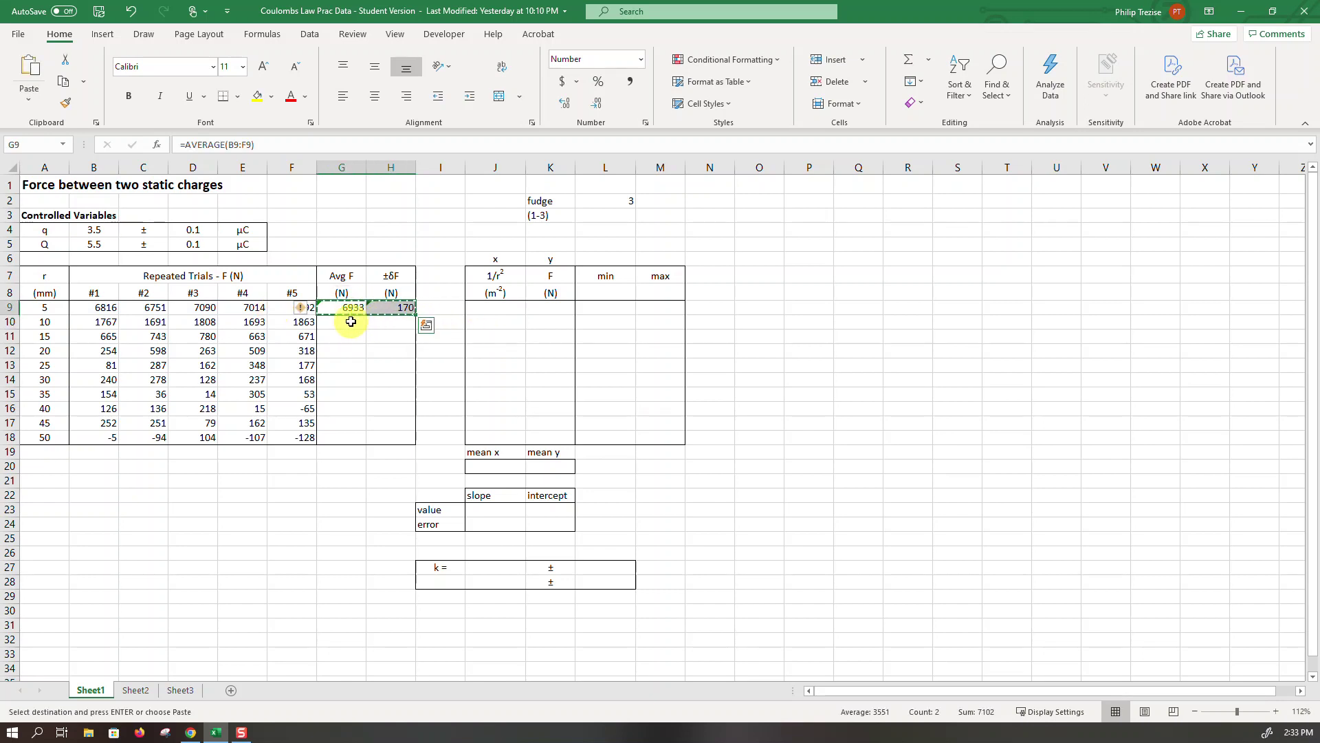
left_click(351, 321)
left_click_drag(365, 334, 374, 434)
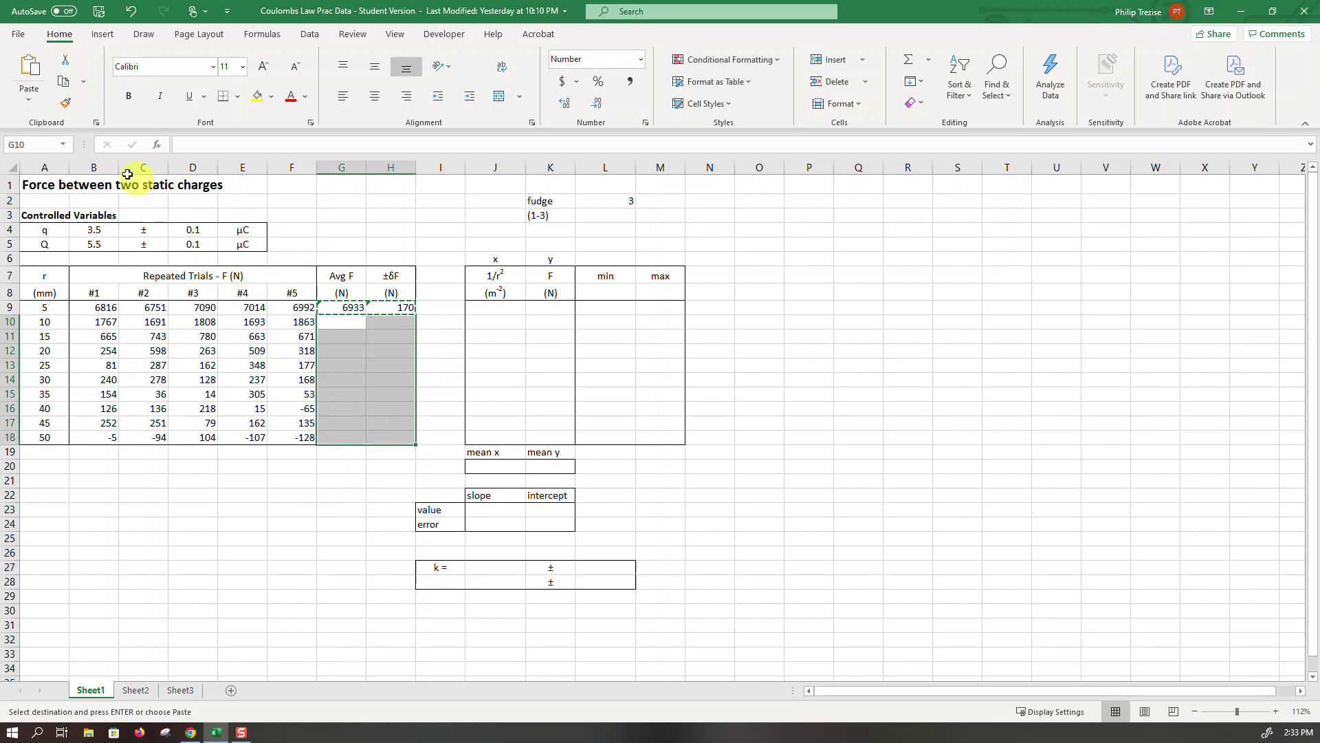
left_click(27, 105)
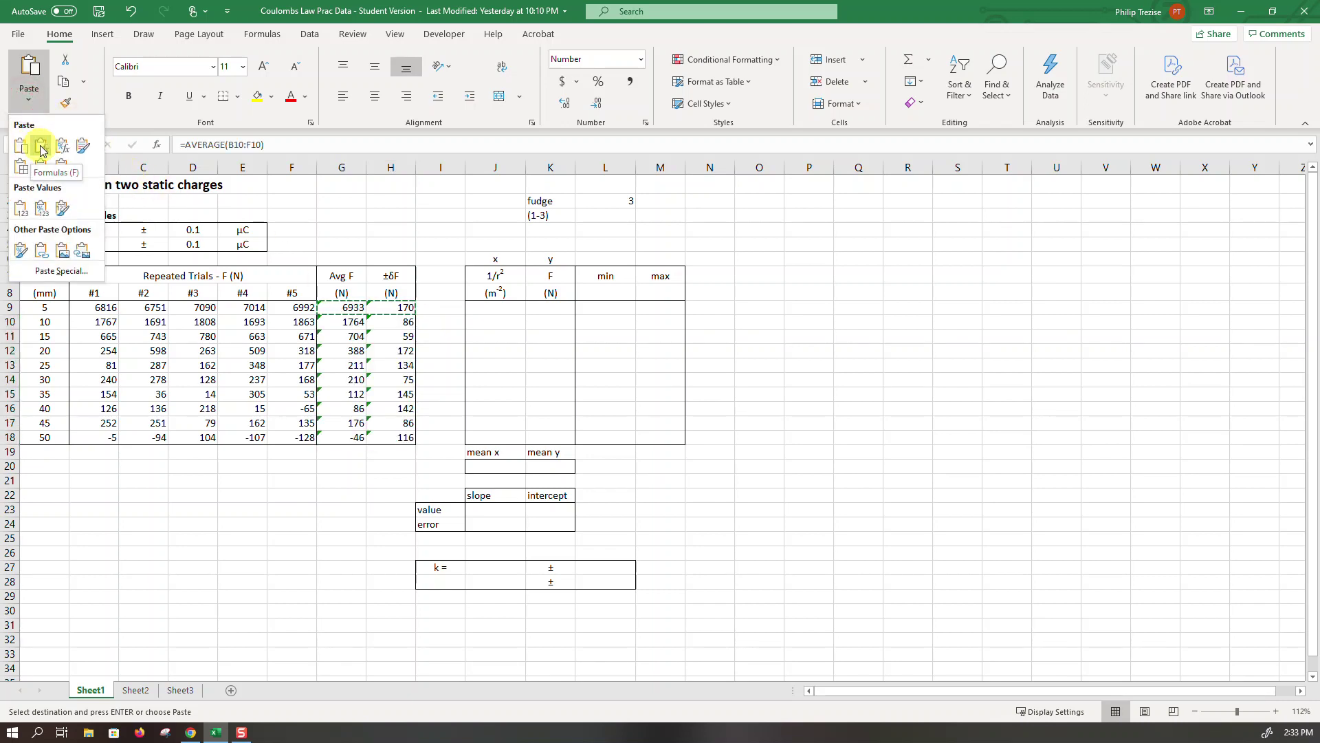
left_click(42, 145)
key("Escape")
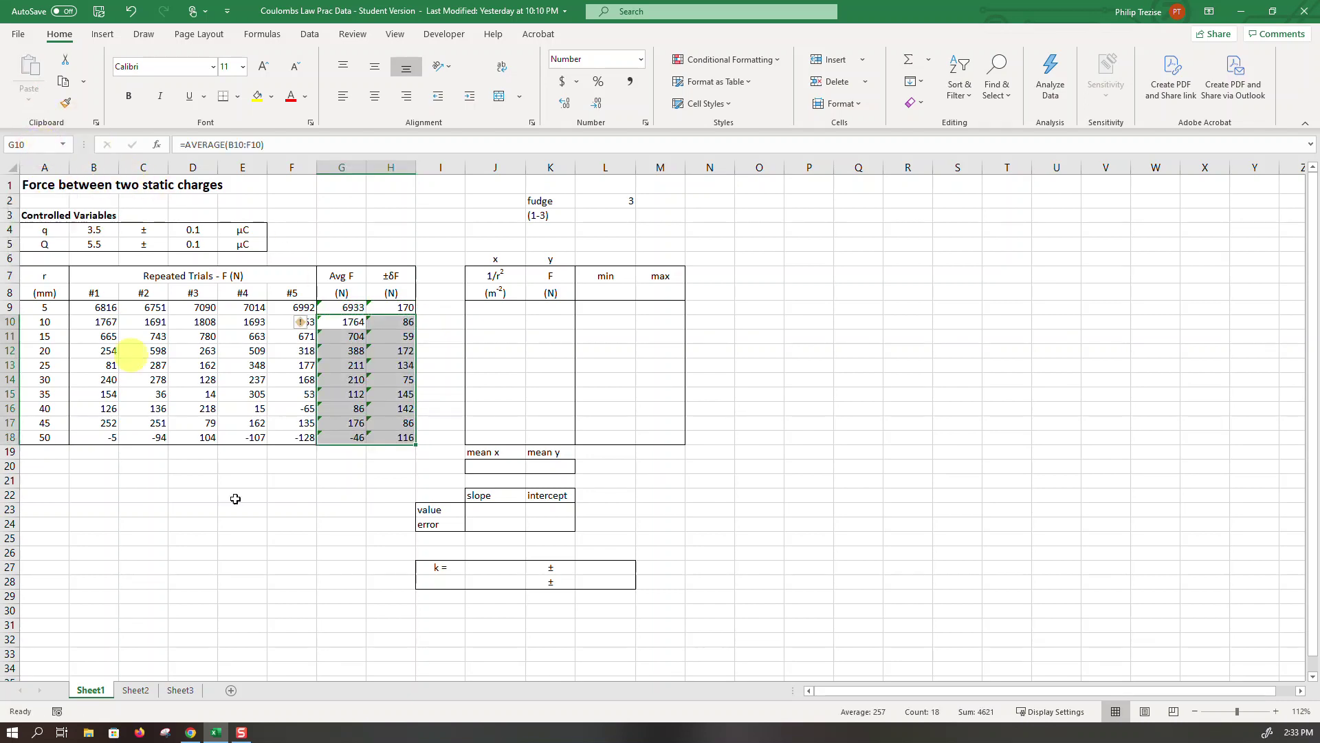
left_click(350, 524)
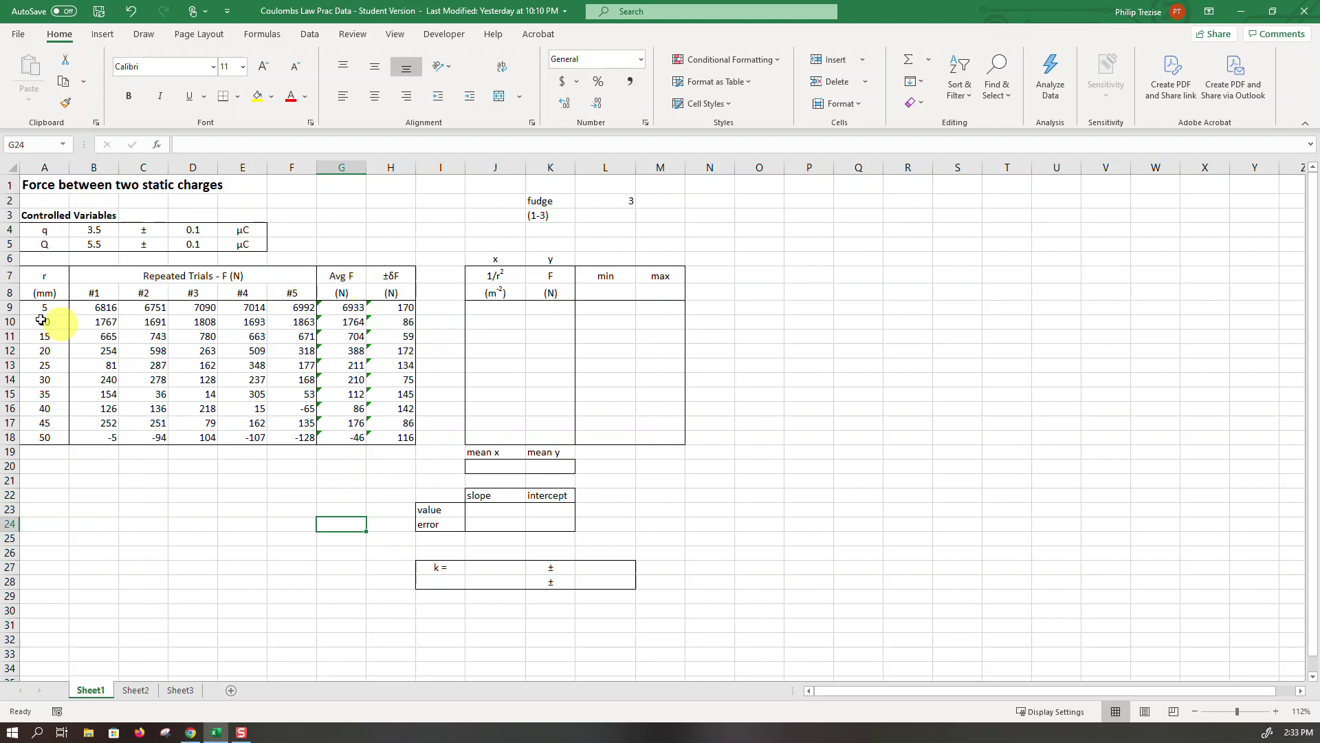
- Compute 1/r² in J9 from the distance converted to metres with =1/(A9/1000)^2
left_click(497, 309)
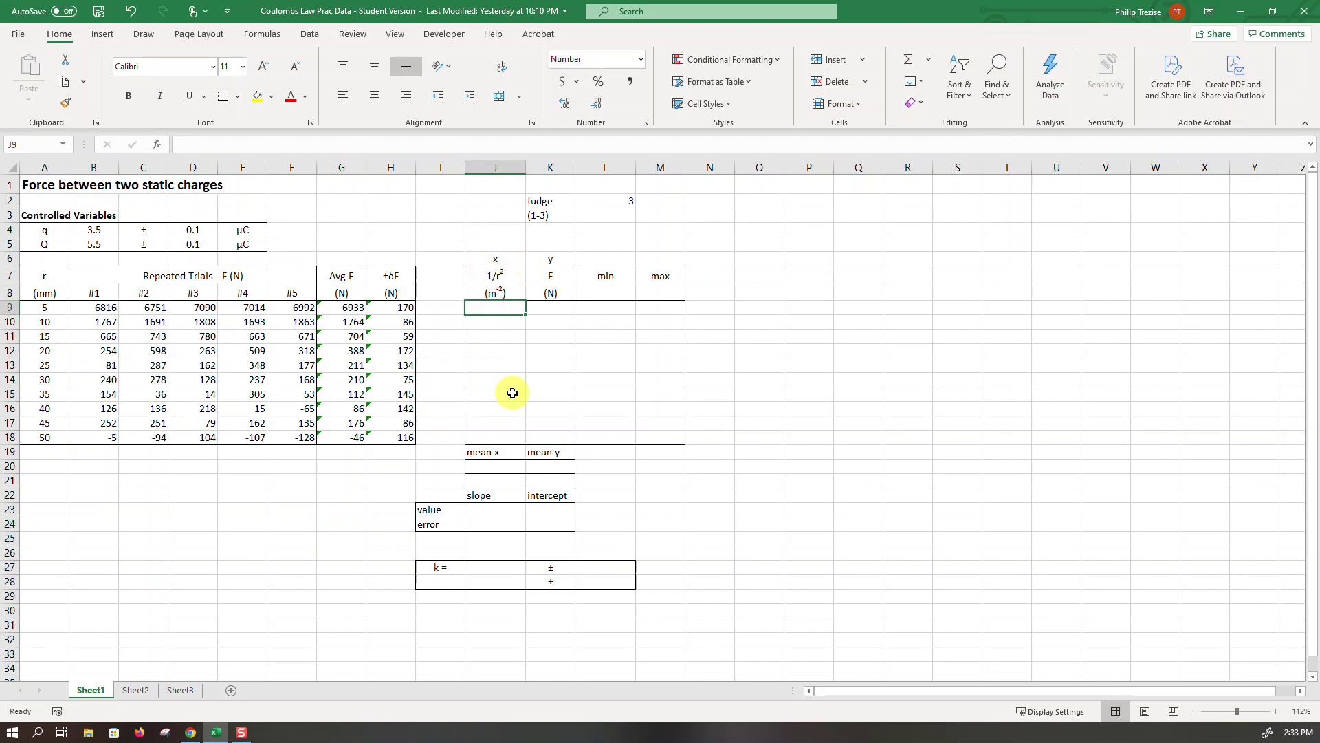
type("=1/(")
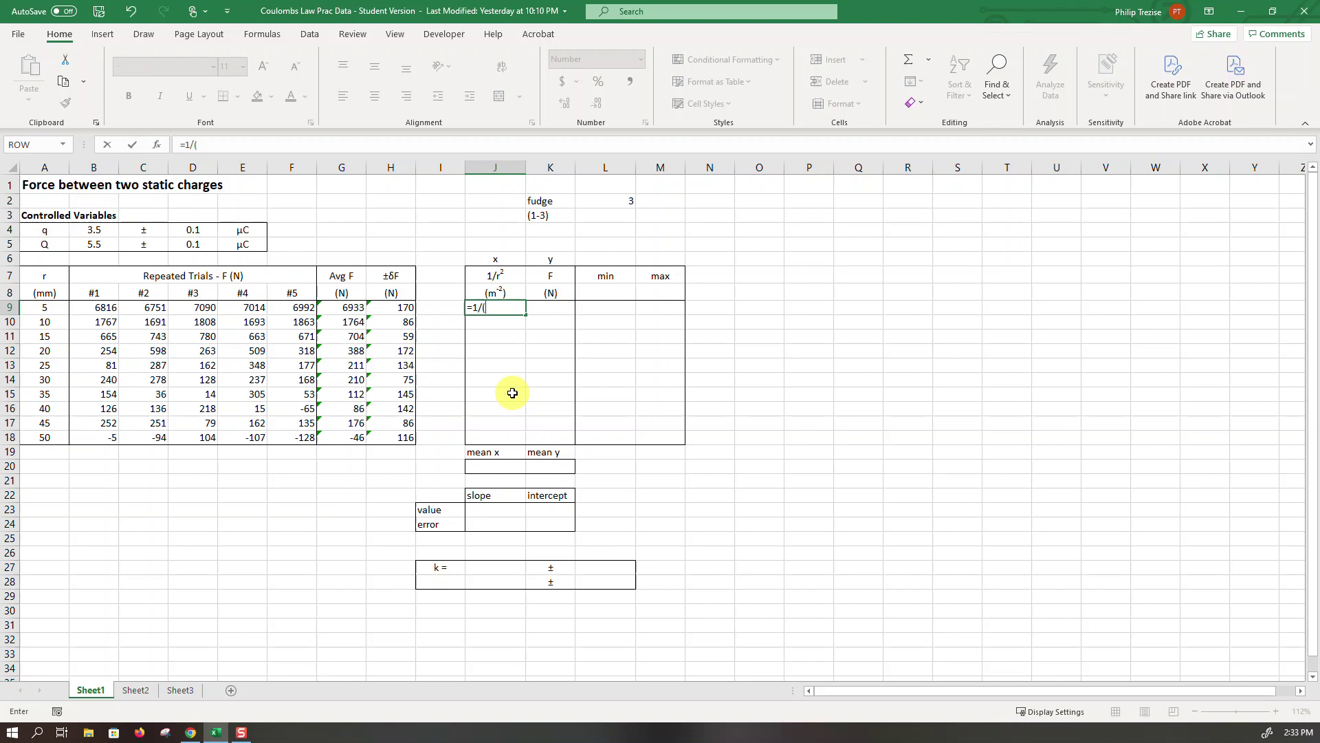
left_click(45, 307)
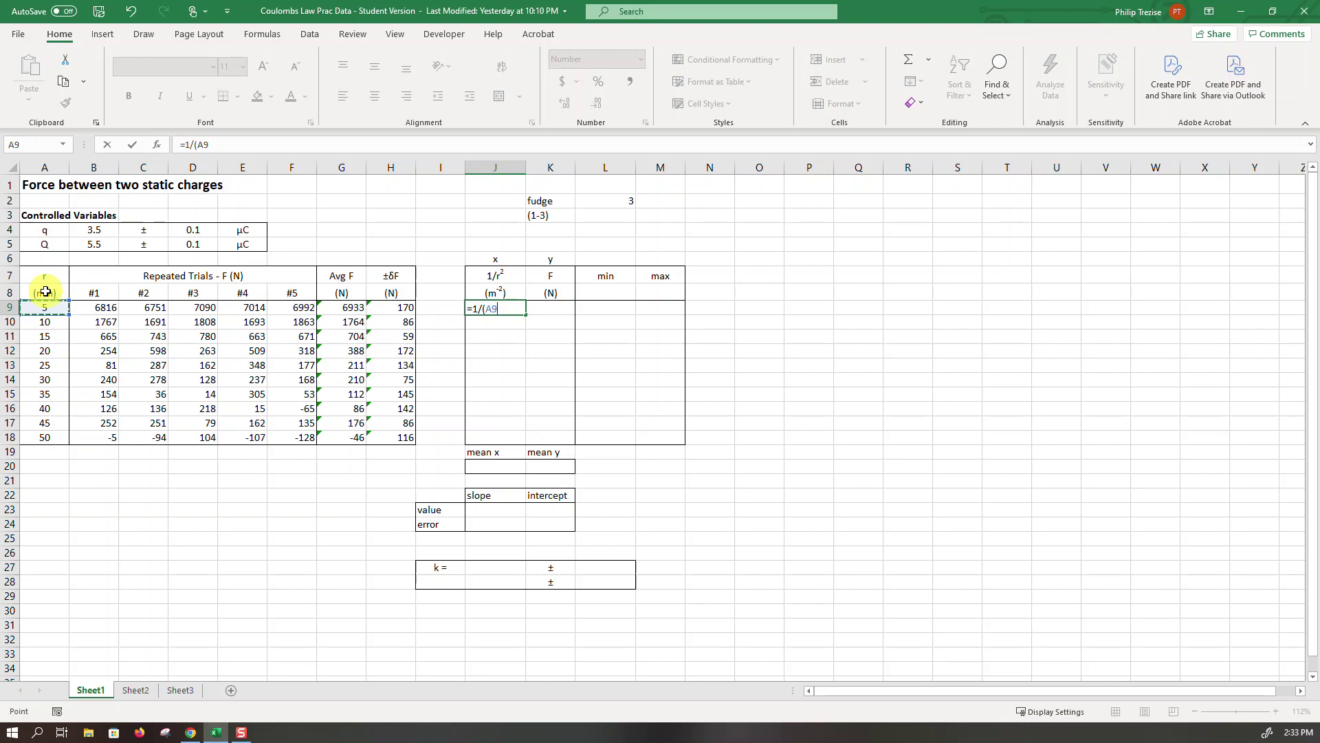
type("/1000)^2")
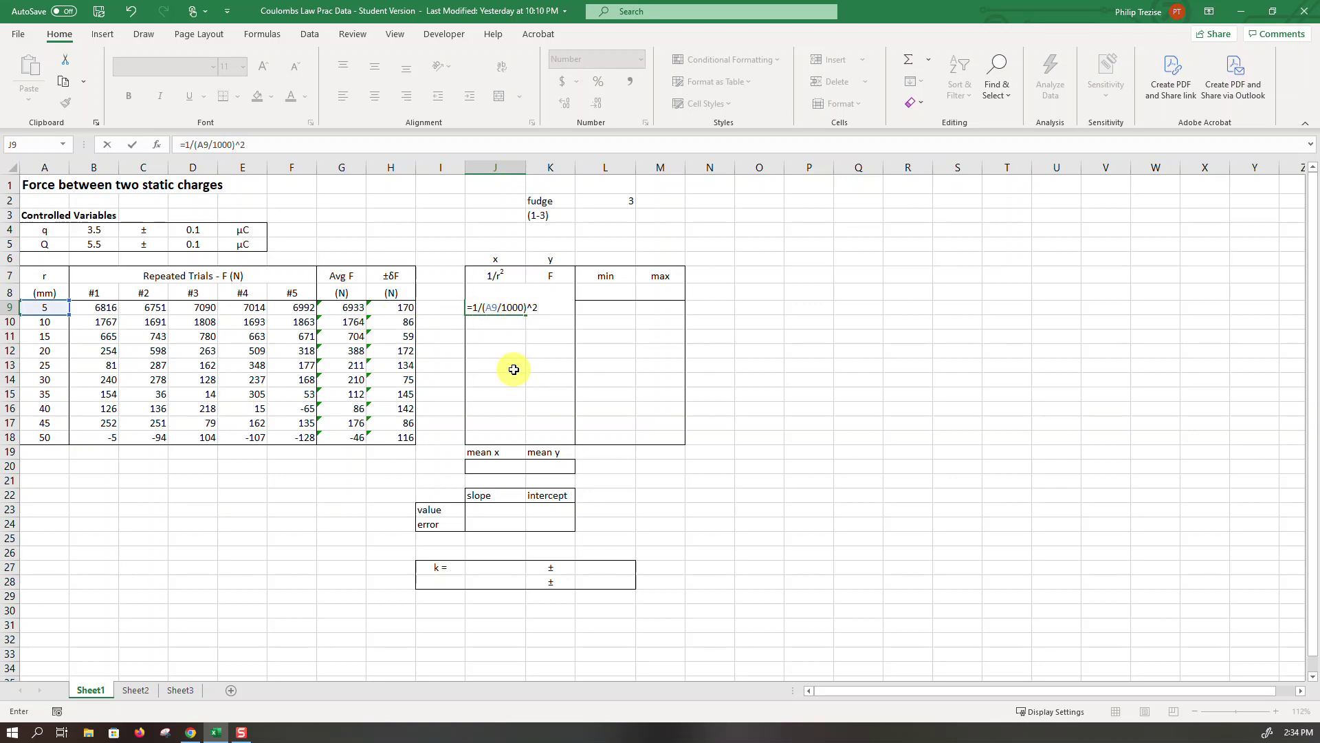
key("Return")
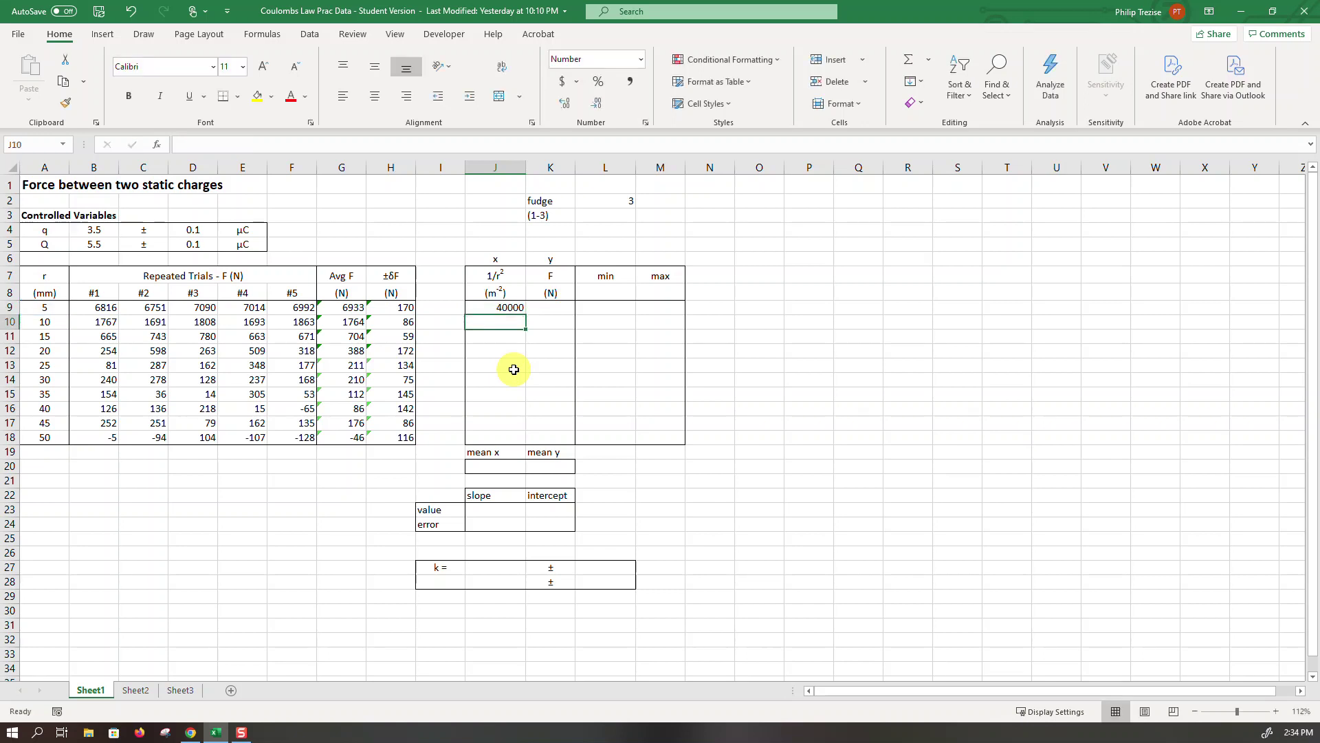
left_click(490, 311)
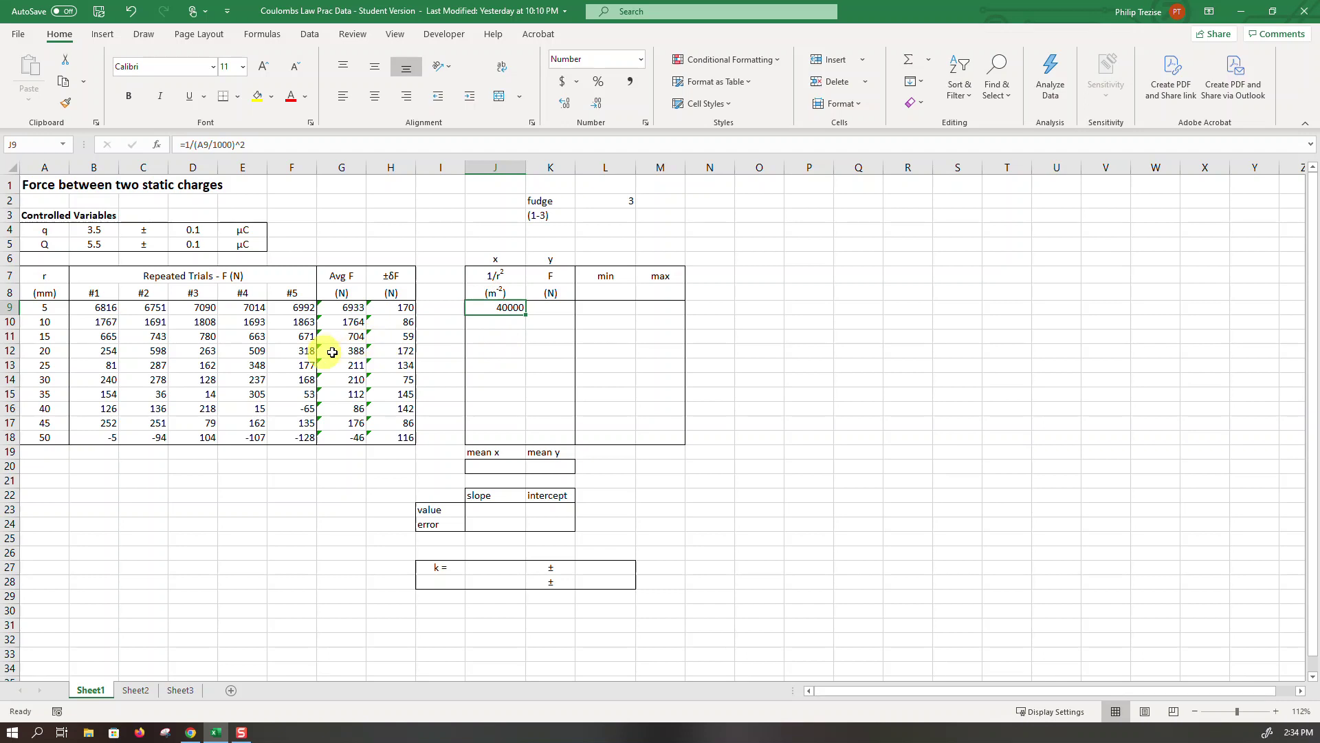
- Link the y value F in K9 to the average force with =G9
left_click(549, 308)
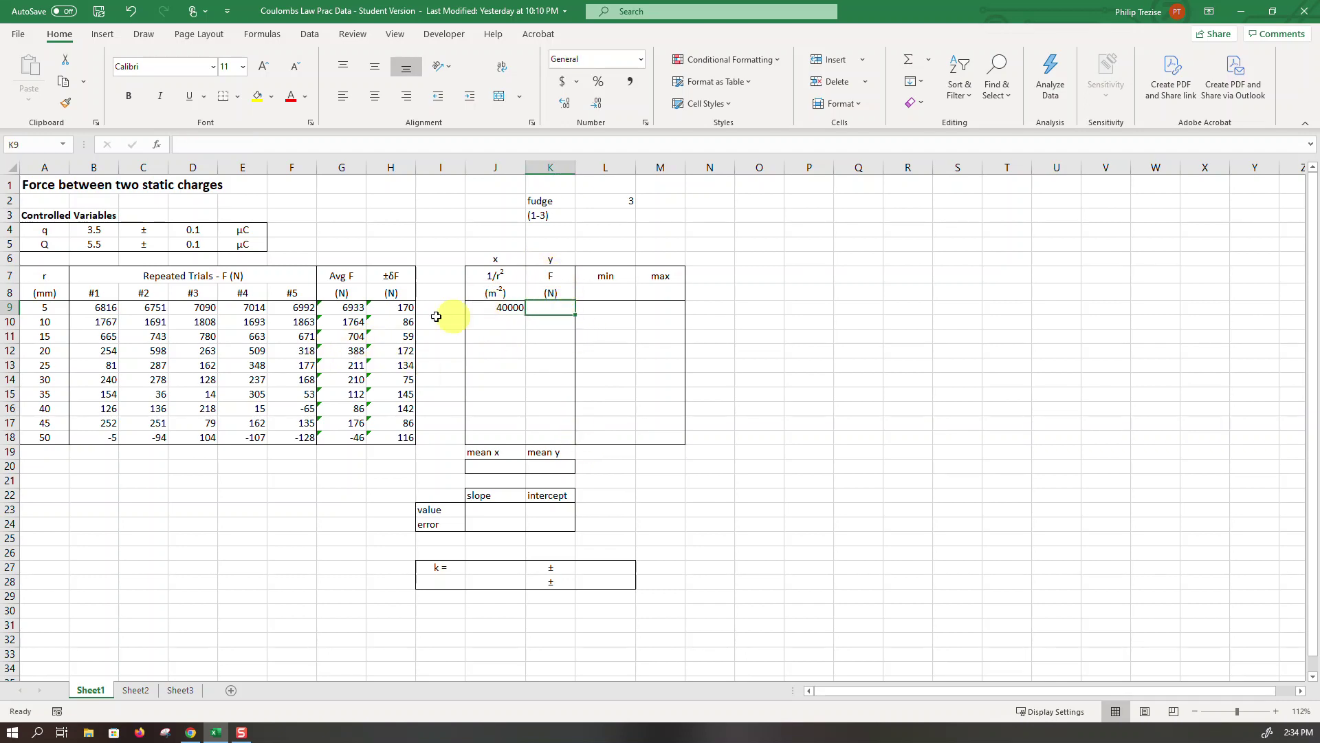
type("=")
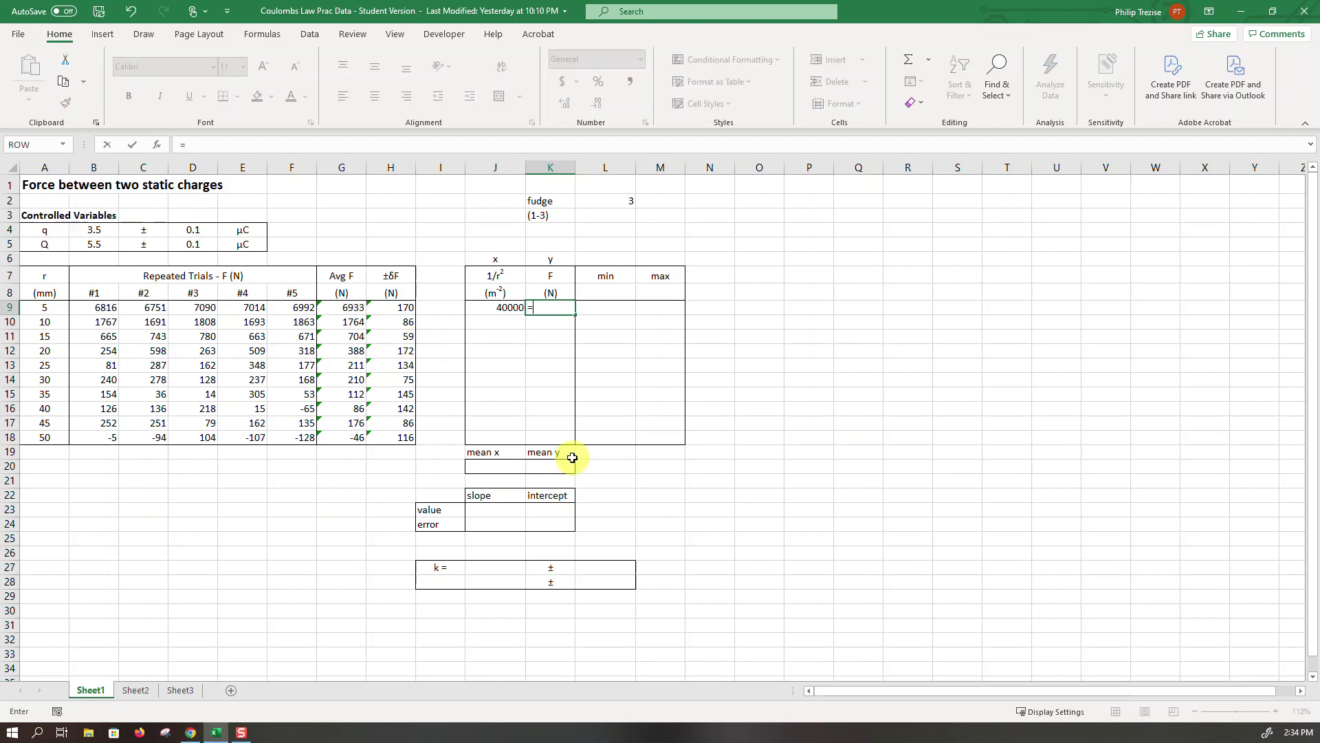
left_click(339, 307)
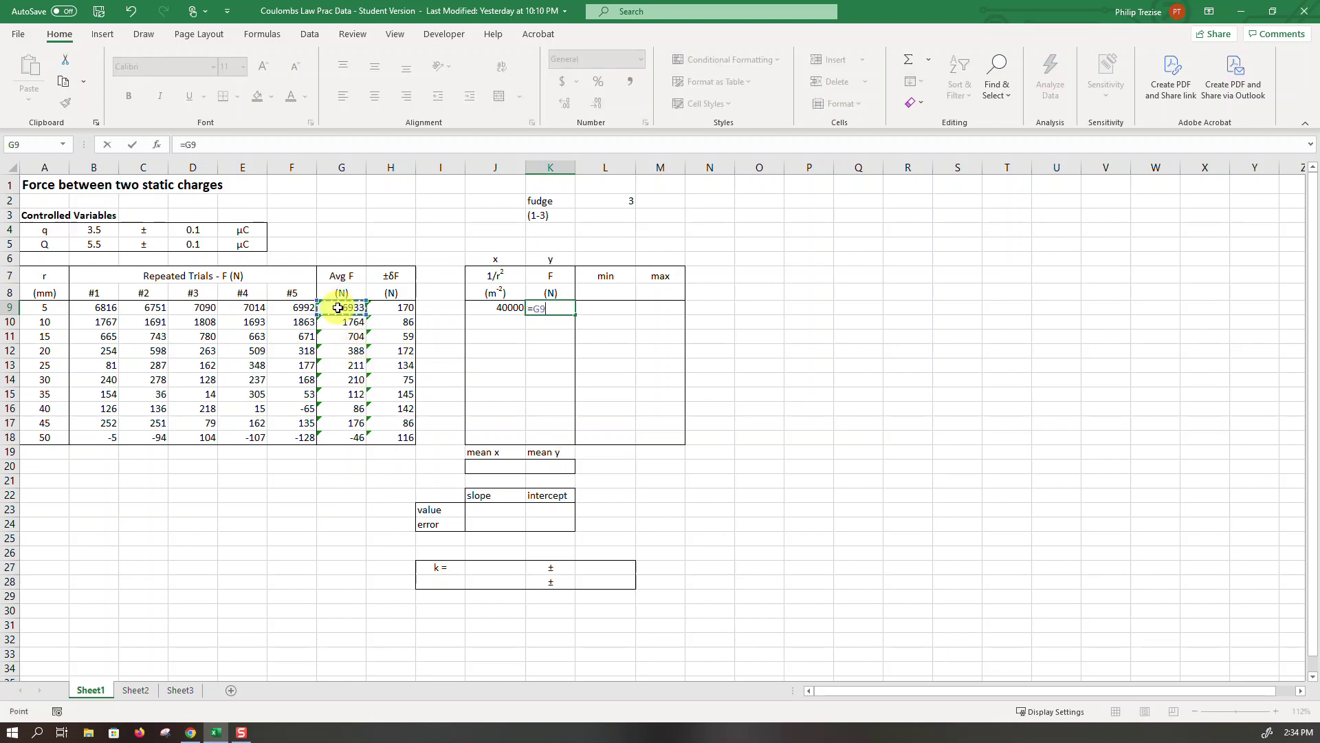
key("Return")
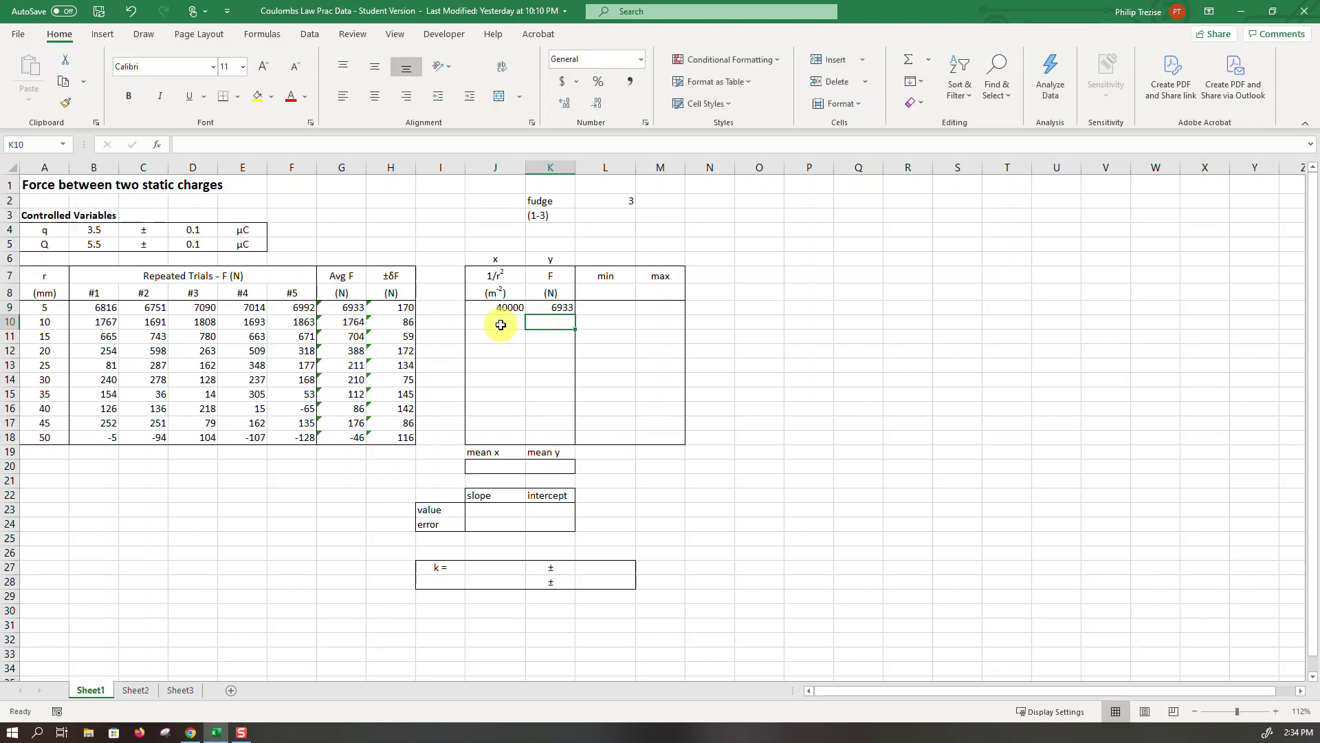
- Copy the 1/r² and F formulas from J9:K9 into J10:K18, pasting formulas only
left_click_drag(500, 307, 548, 440)
key("ctrl+c")
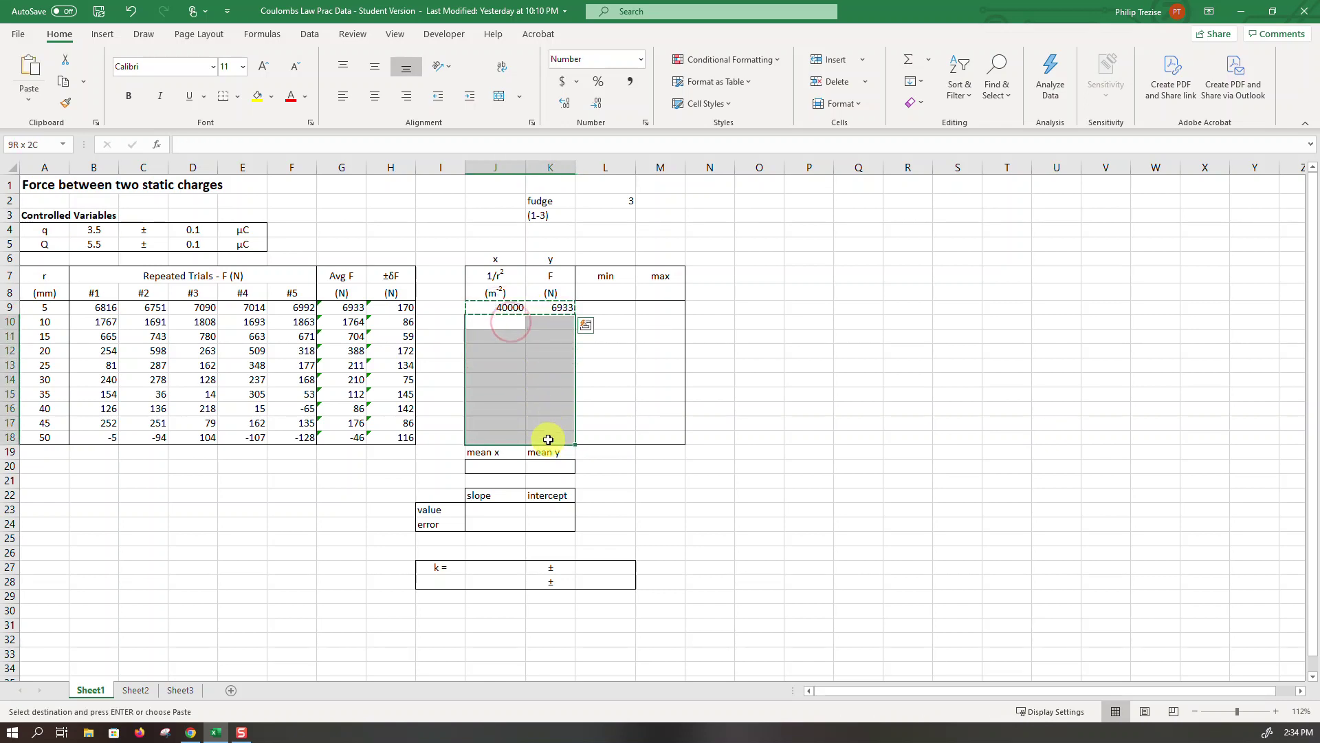
left_click(30, 98)
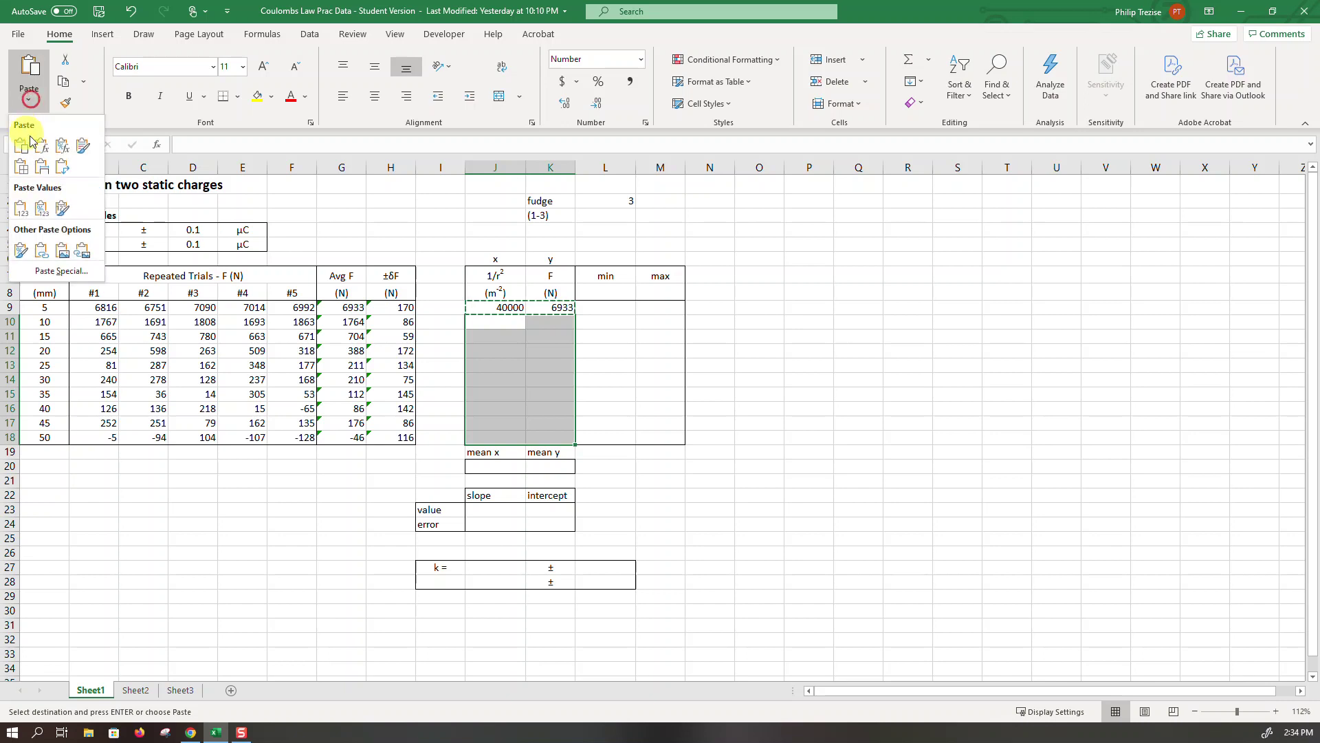
left_click(28, 143)
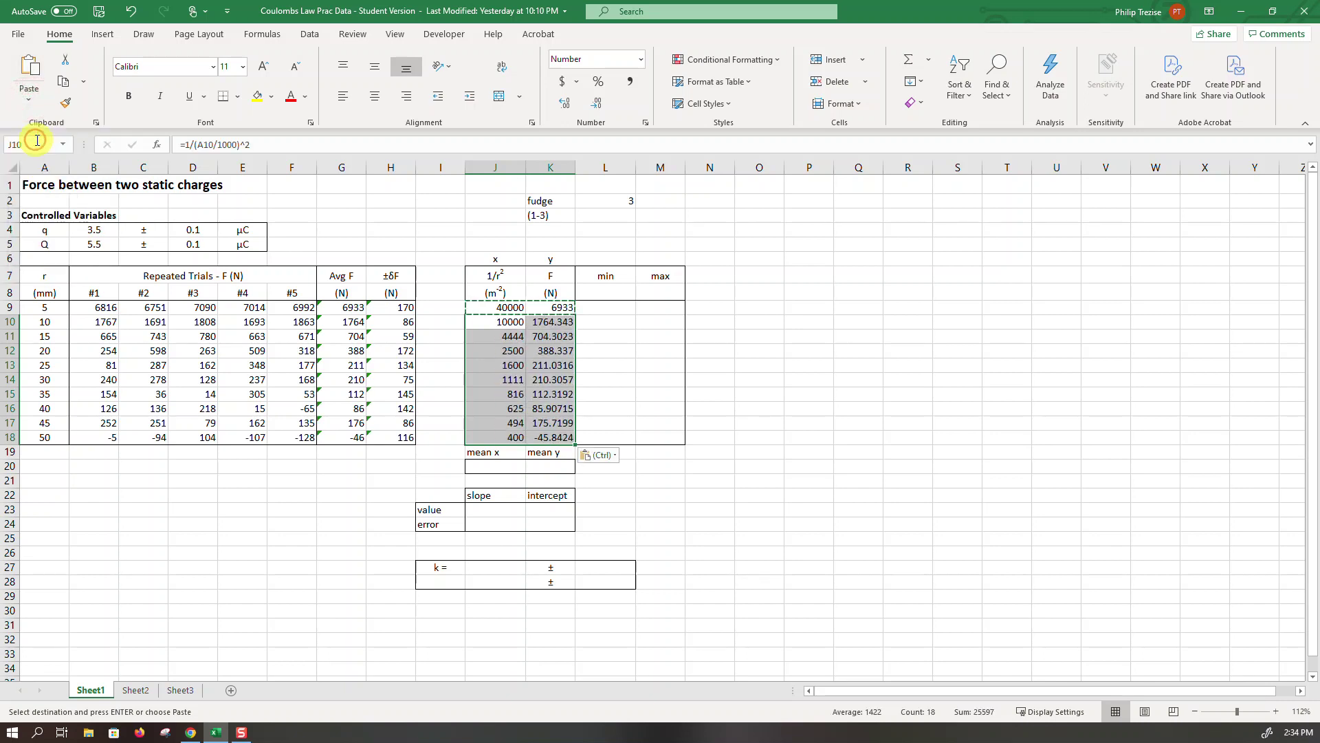
- Insert a markers-only scatter chart of F against 1/r² from J9:K18 and place it beside the data, around columns O to V
left_click(713, 514)
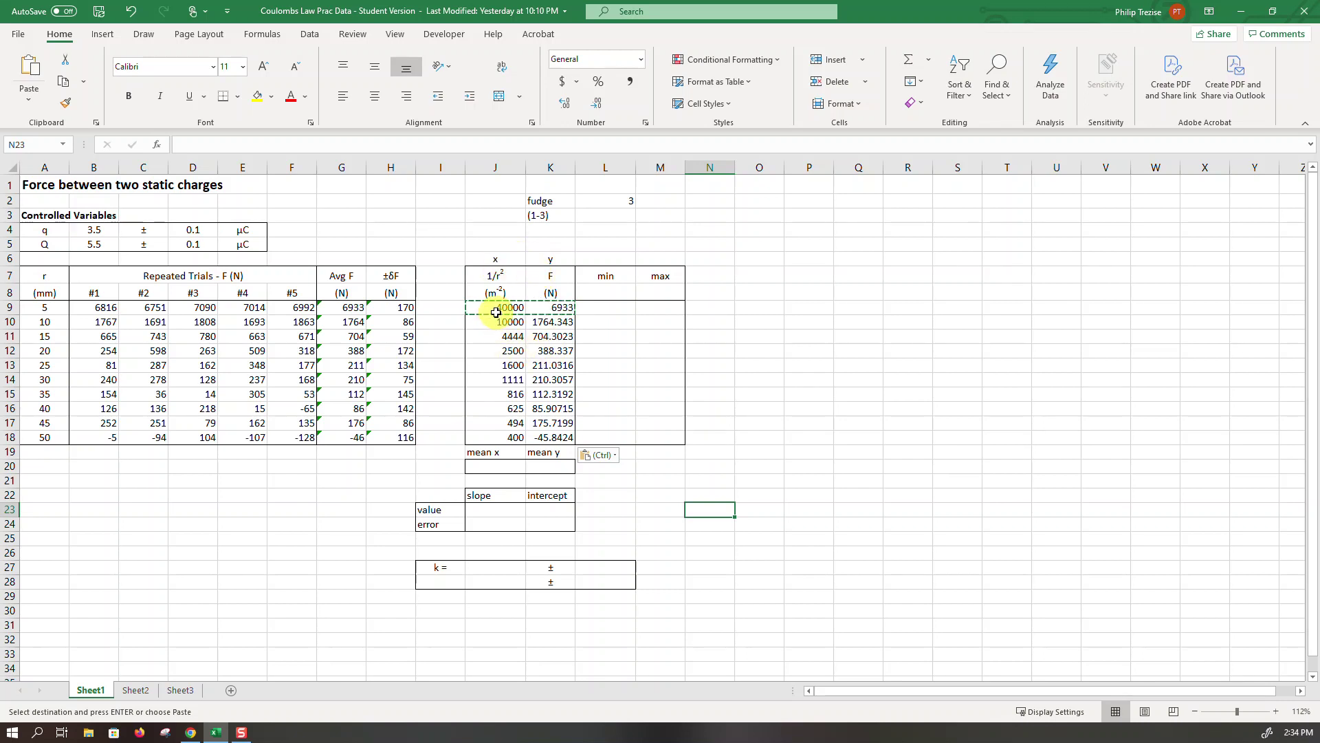
left_click_drag(494, 309, 533, 440)
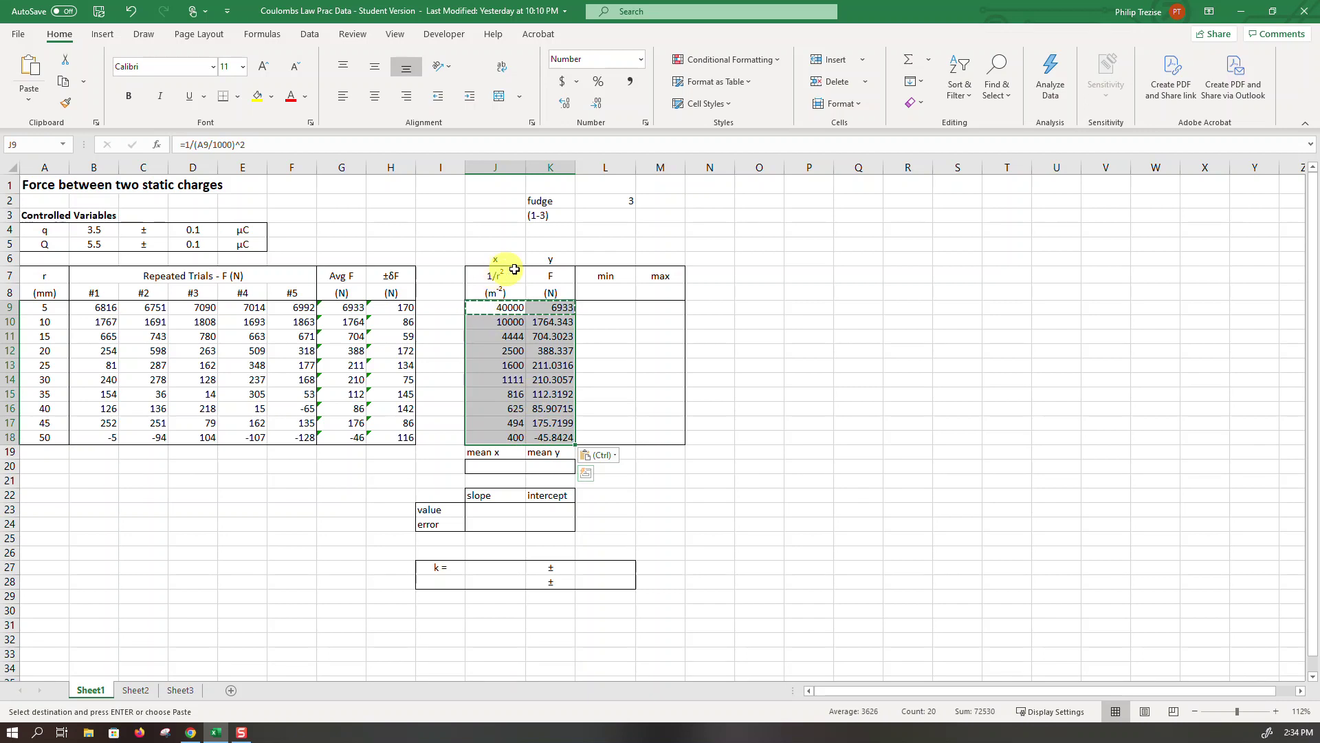
left_click(103, 36)
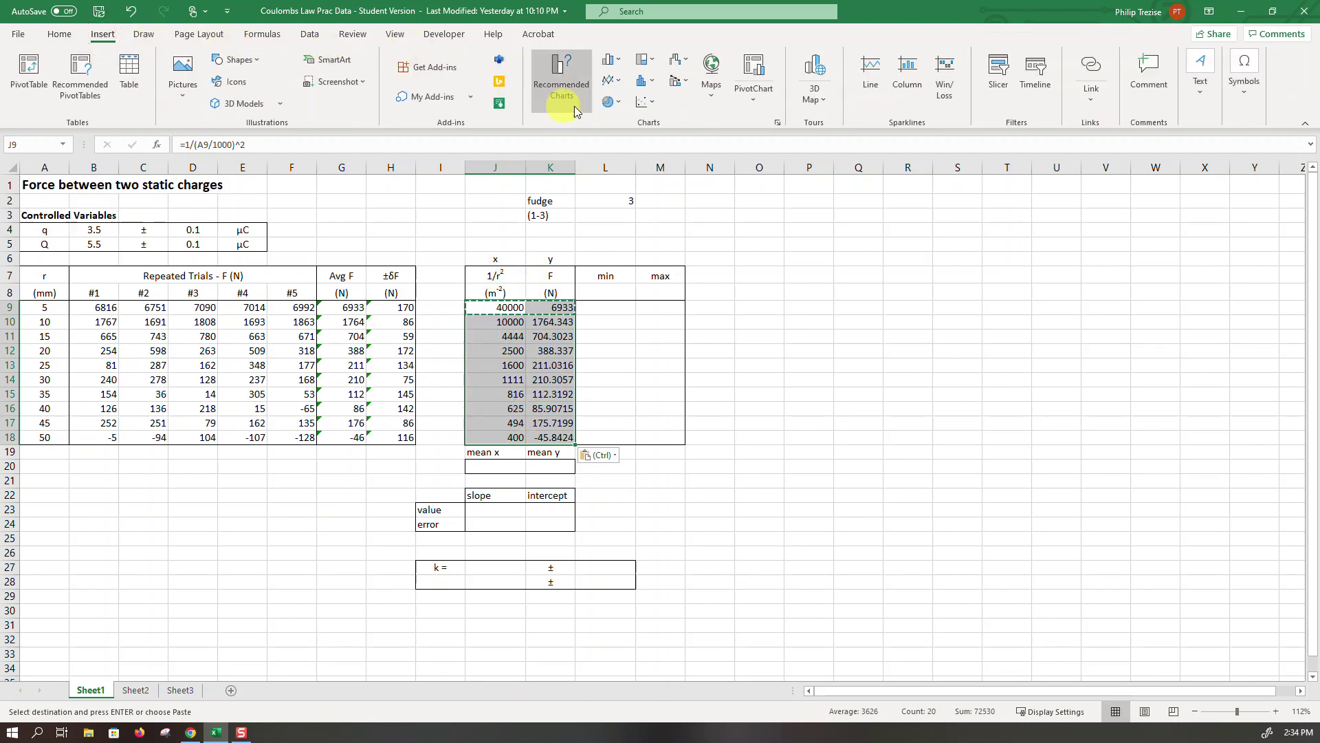
left_click(640, 108)
left_click(645, 151)
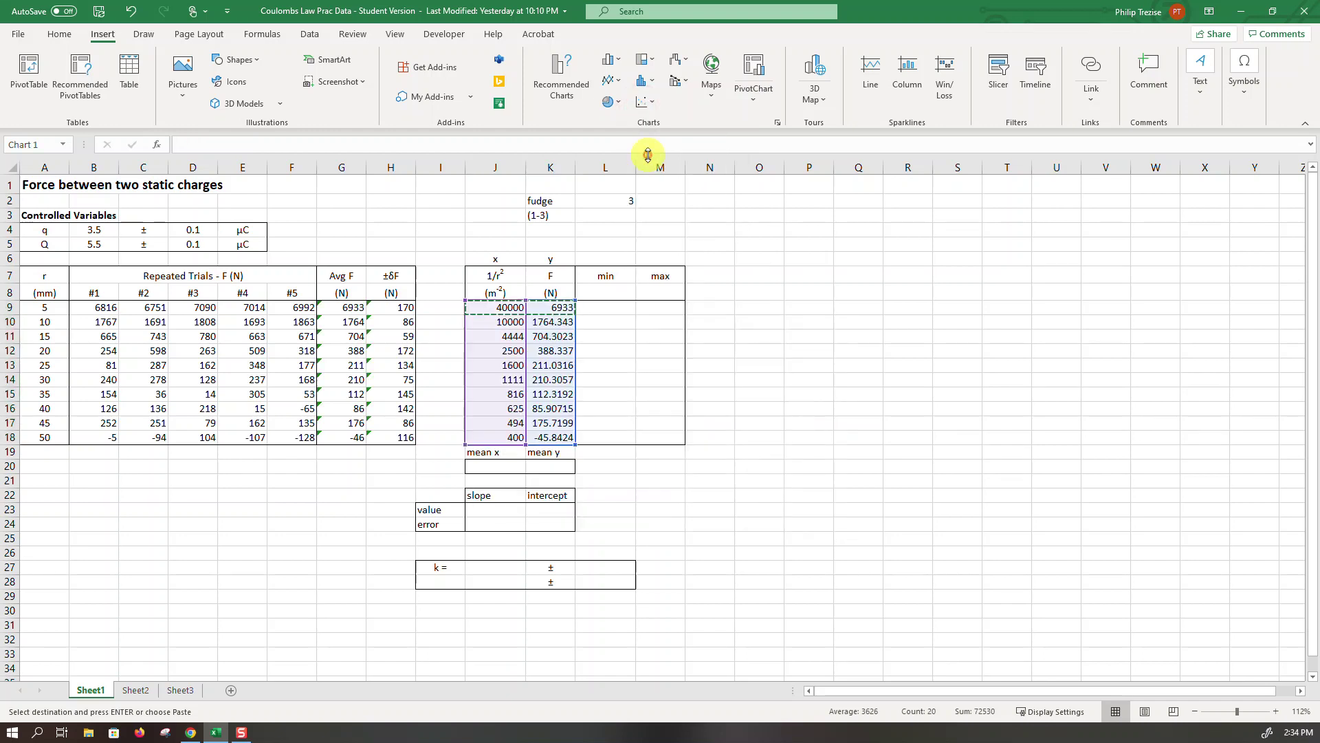
left_click_drag(593, 335, 883, 217)
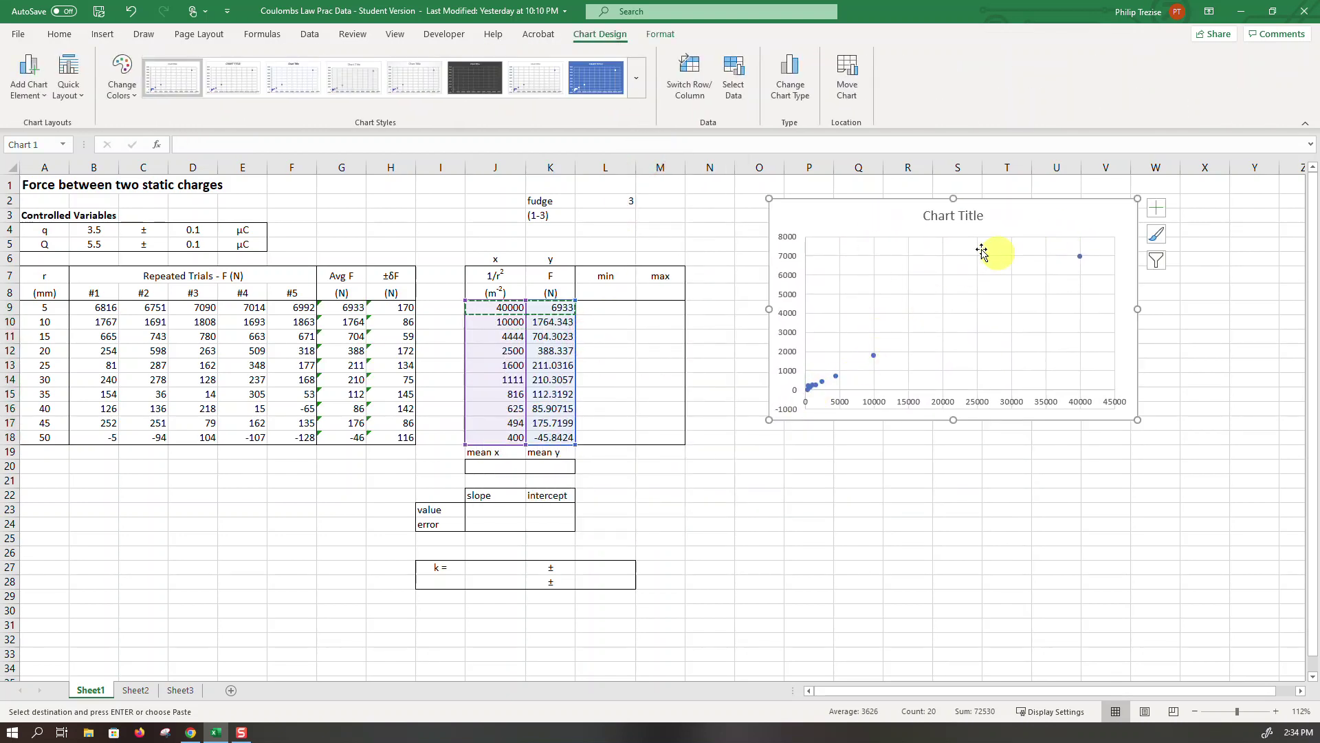
left_click_drag(874, 213, 841, 210)
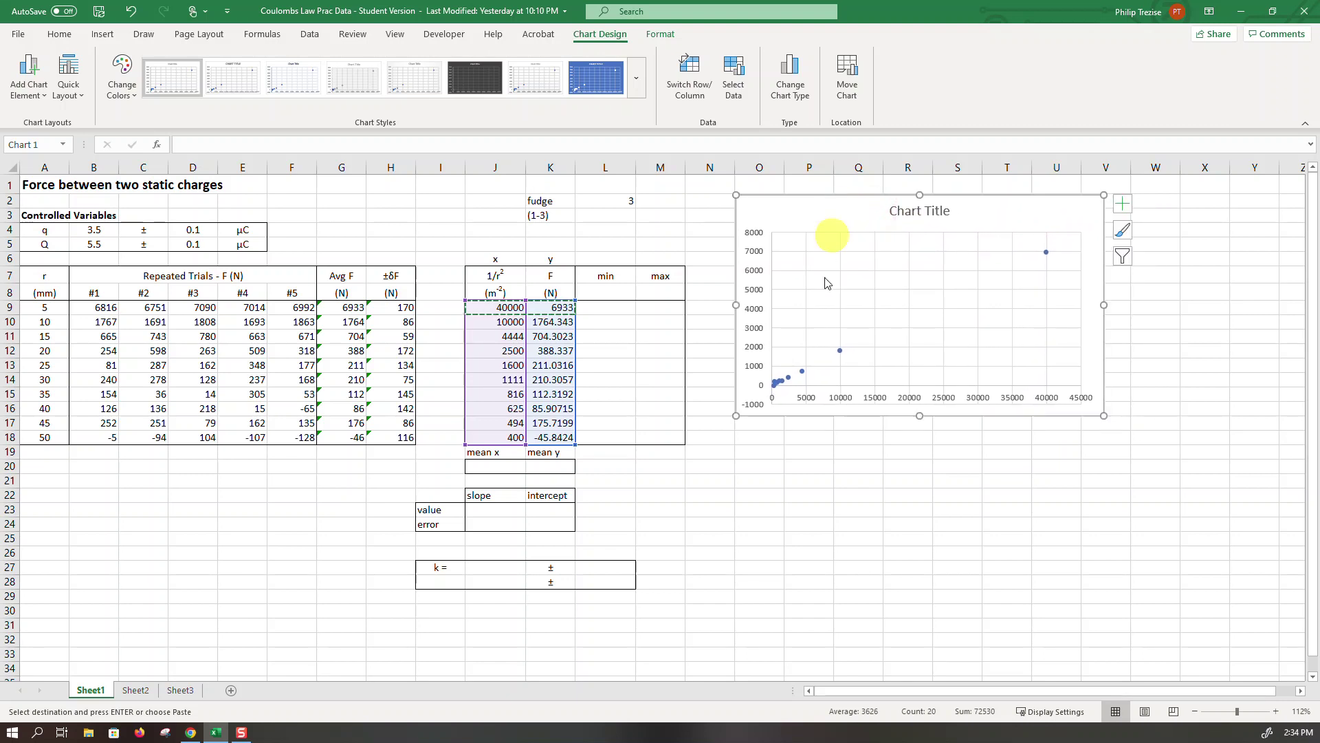